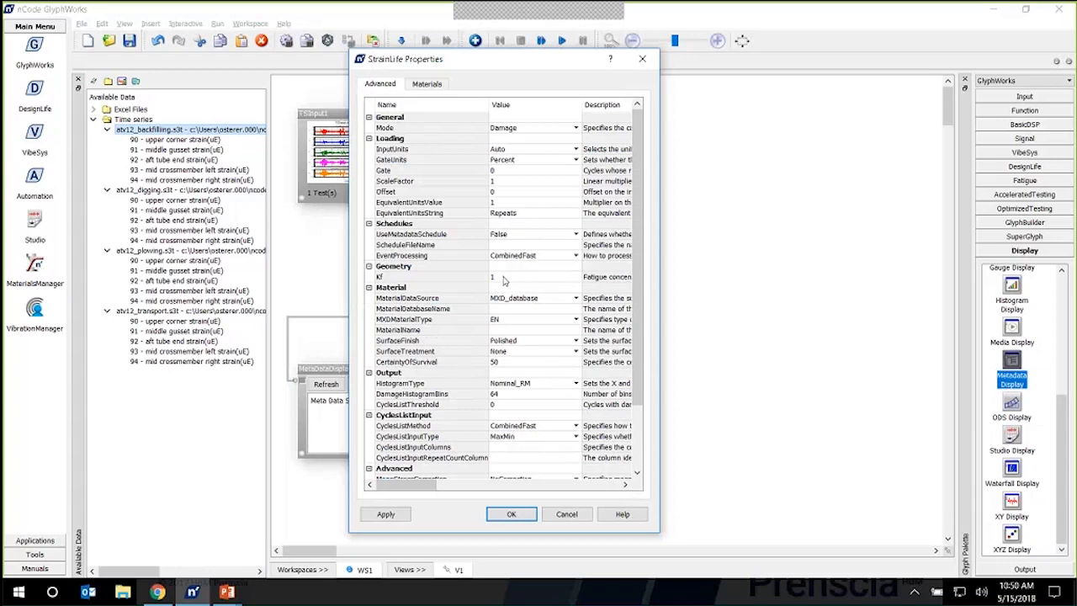
# - Assign Carbon Steel SAE1006_85_HR as the StrainLife material and run the analysis flow
pyautogui.click(504, 280)
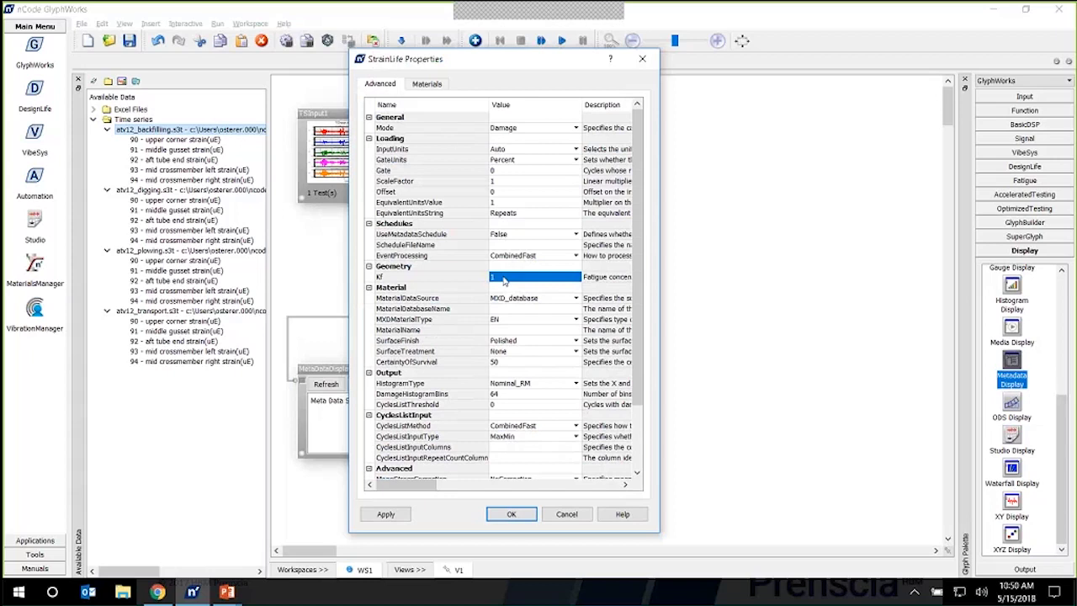
pyautogui.click(425, 85)
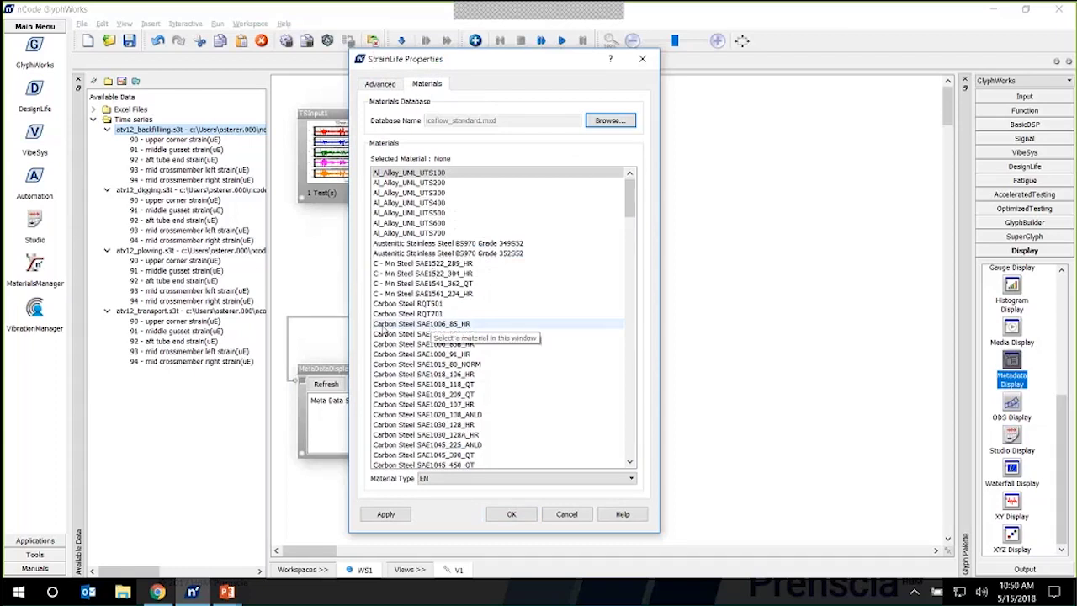
pyautogui.click(420, 326)
pyautogui.click(511, 514)
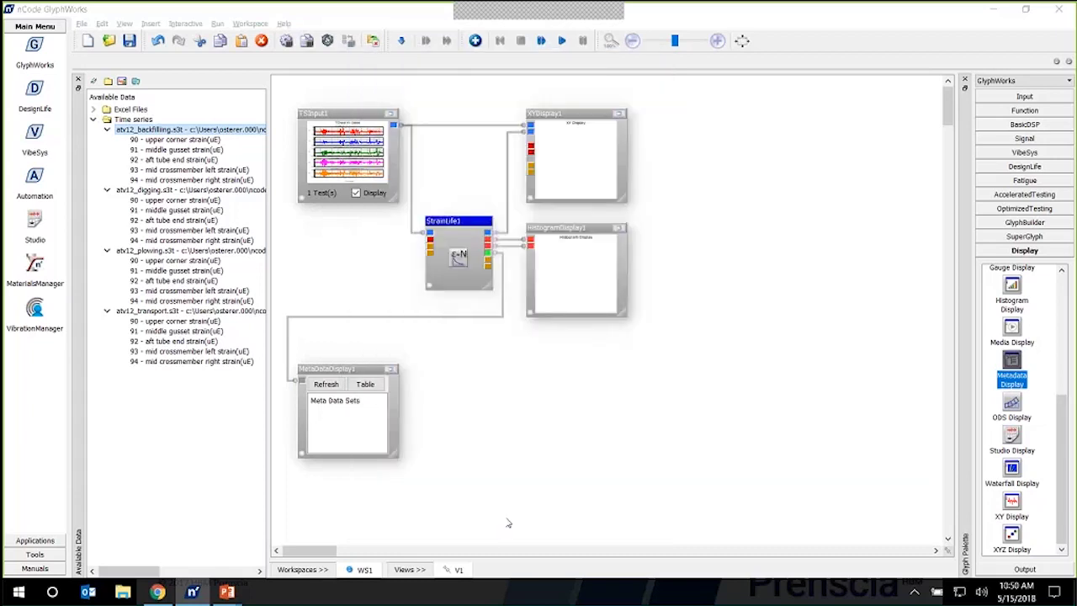
pyautogui.click(562, 40)
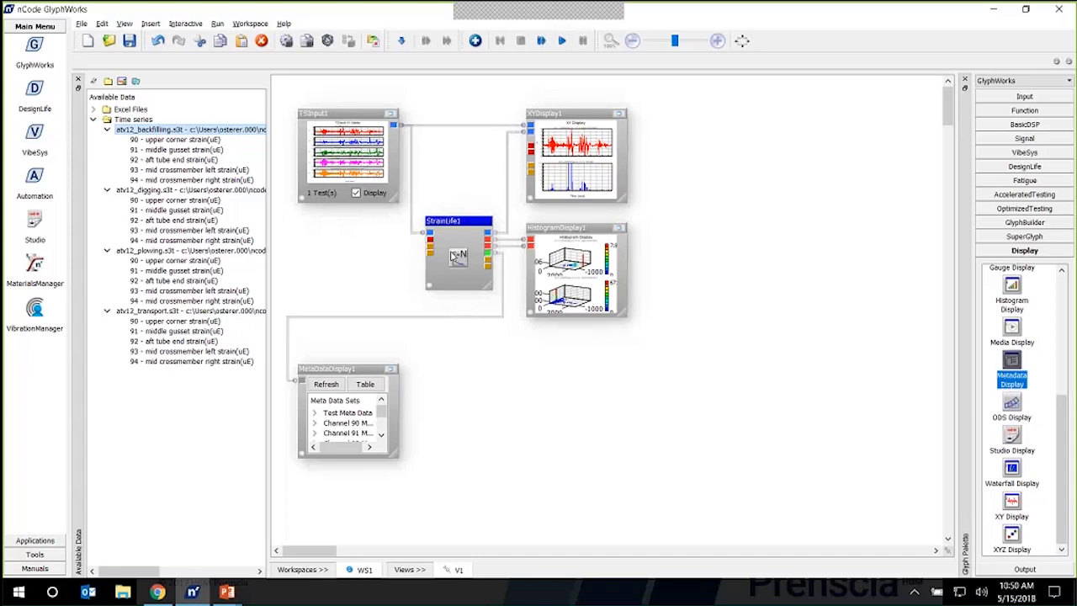
# - Enlarge the metadata display glyph and add Channel 90's ChanNumber and ChanTitle attributes to its custom table
pyautogui.moveTo(397, 457); pyautogui.dragTo(869, 501)
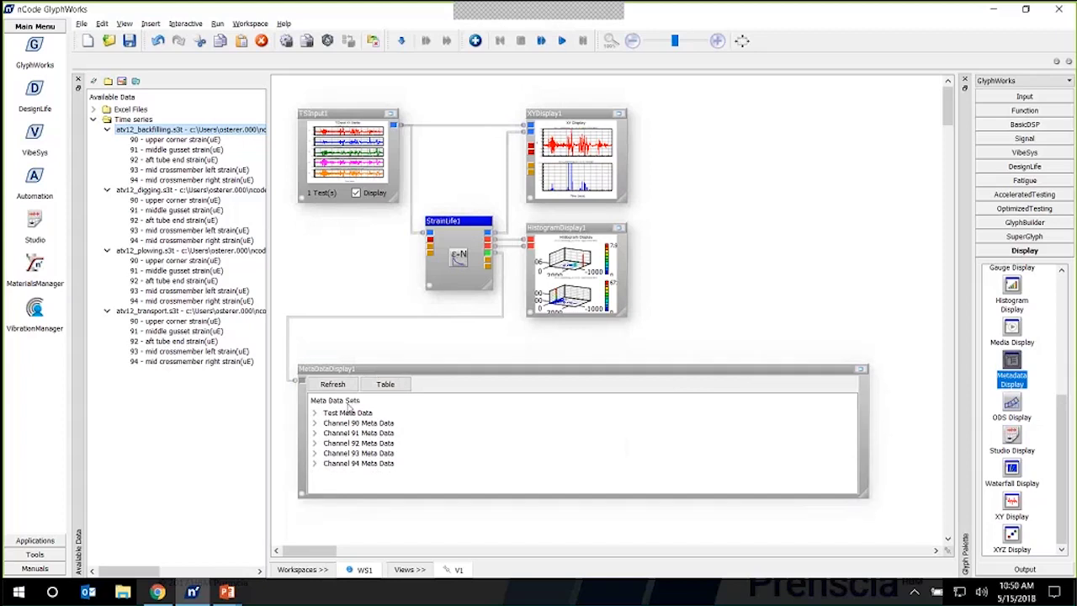
pyautogui.click(385, 384)
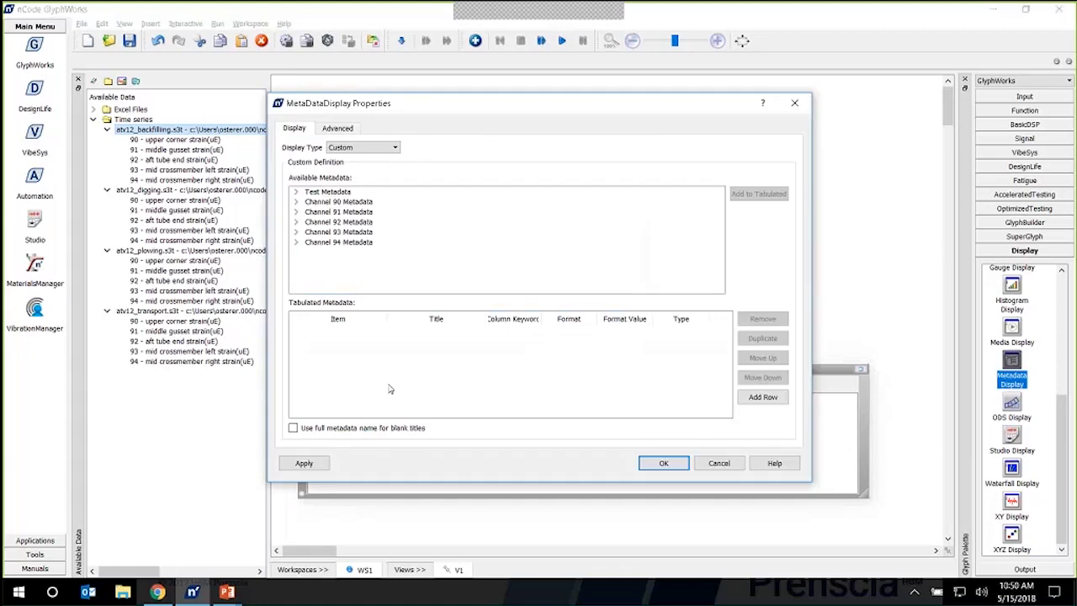
pyautogui.click(295, 201)
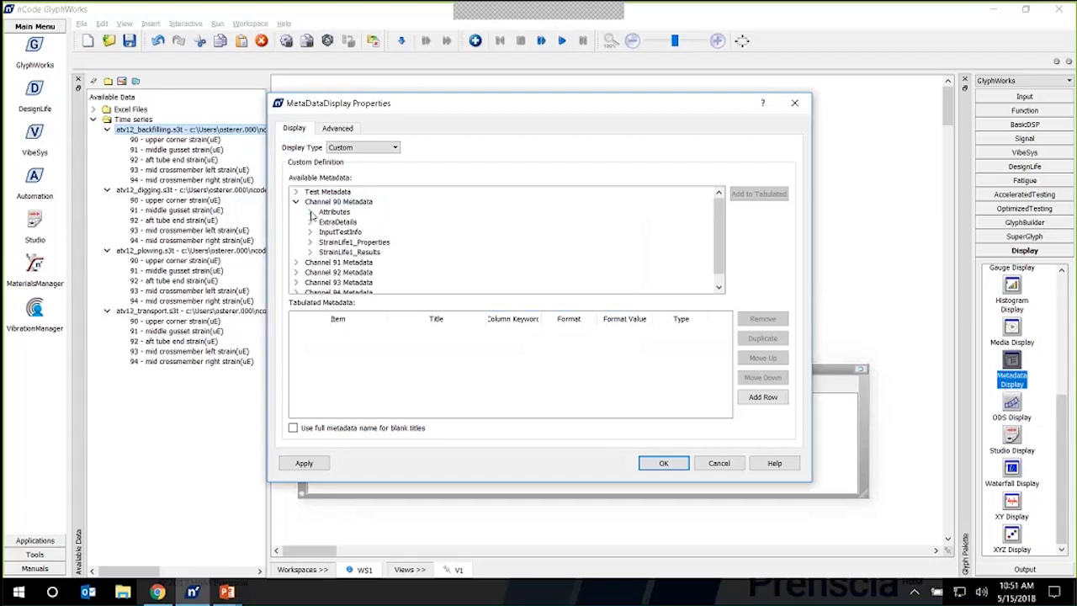
pyautogui.click(310, 212)
pyautogui.click(378, 236)
pyautogui.doubleClick(379, 236)
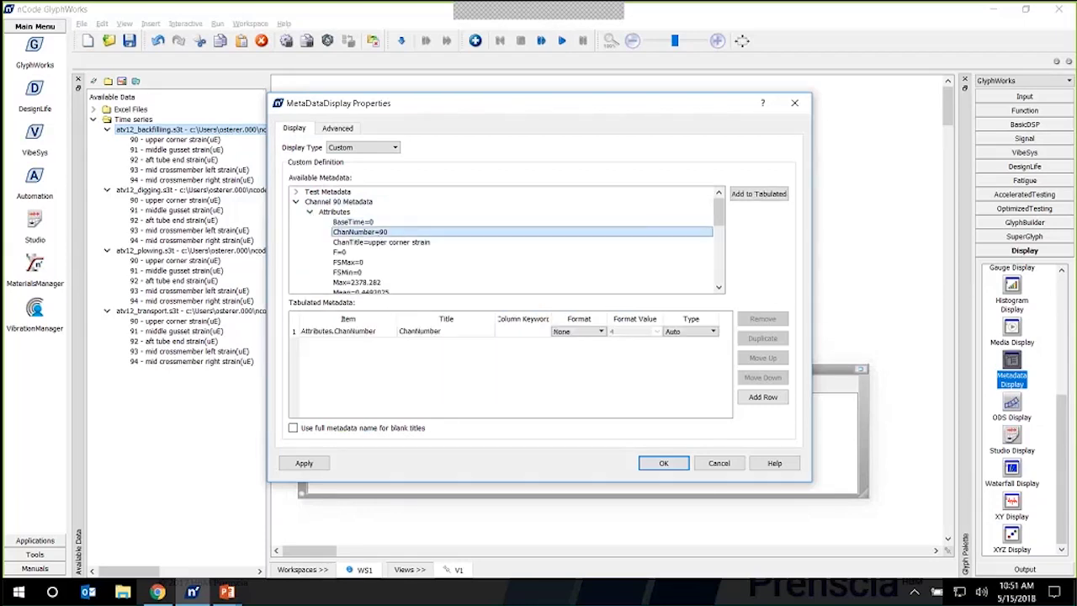
pyautogui.click(482, 241)
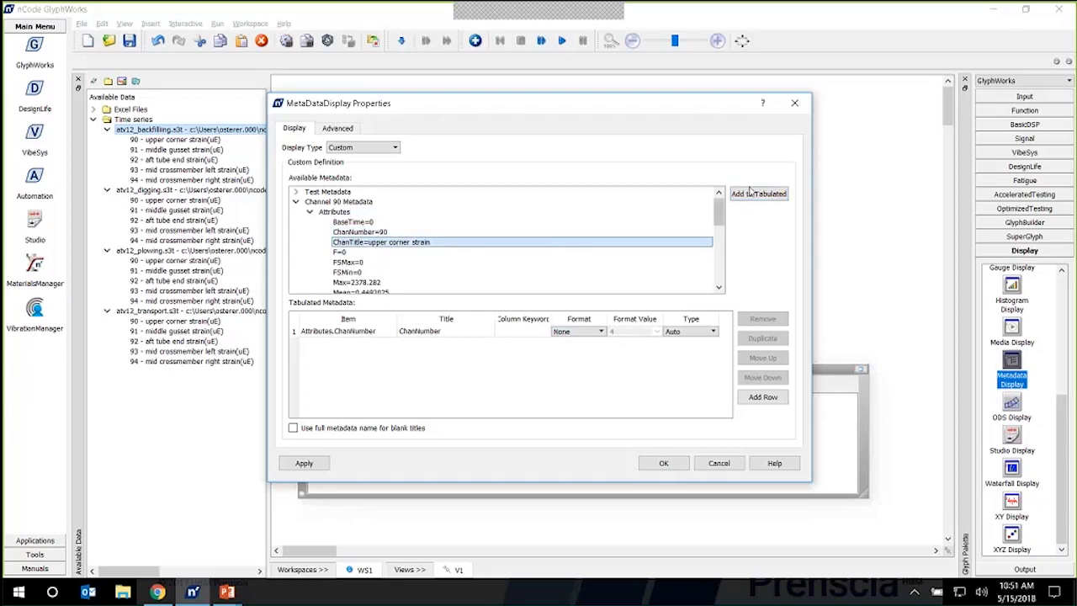
pyautogui.click(749, 193)
# - Add Kf and MaterialName from Channel 90's StrainLife1_Properties to the tabulated metadata
pyautogui.scroll(-2, 393, 253)
pyautogui.scroll(-5, 393, 252)
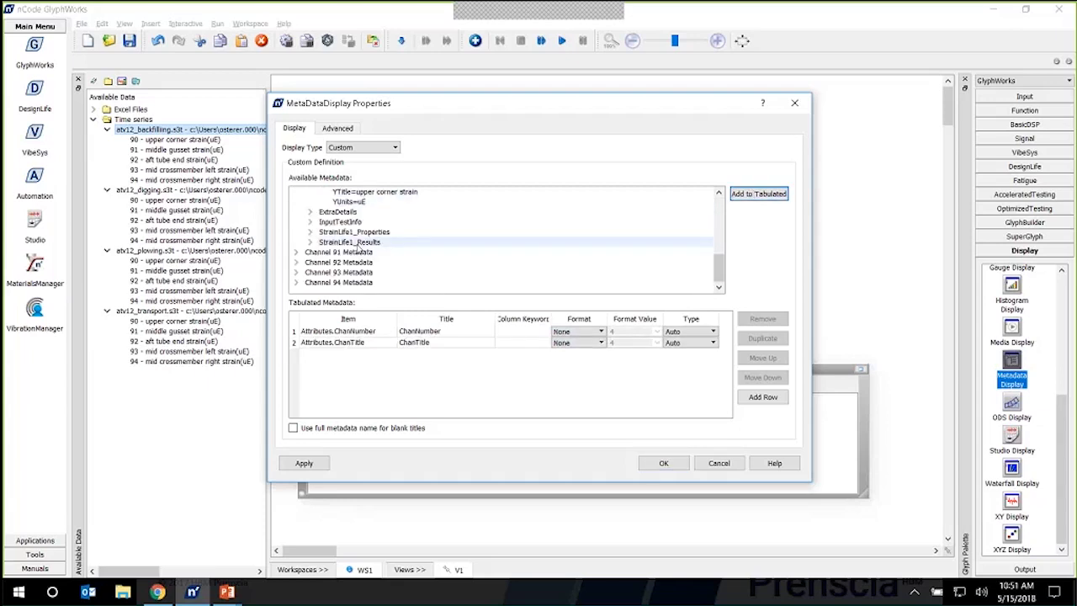
pyautogui.click(309, 232)
pyautogui.scroll(-6, 353, 276)
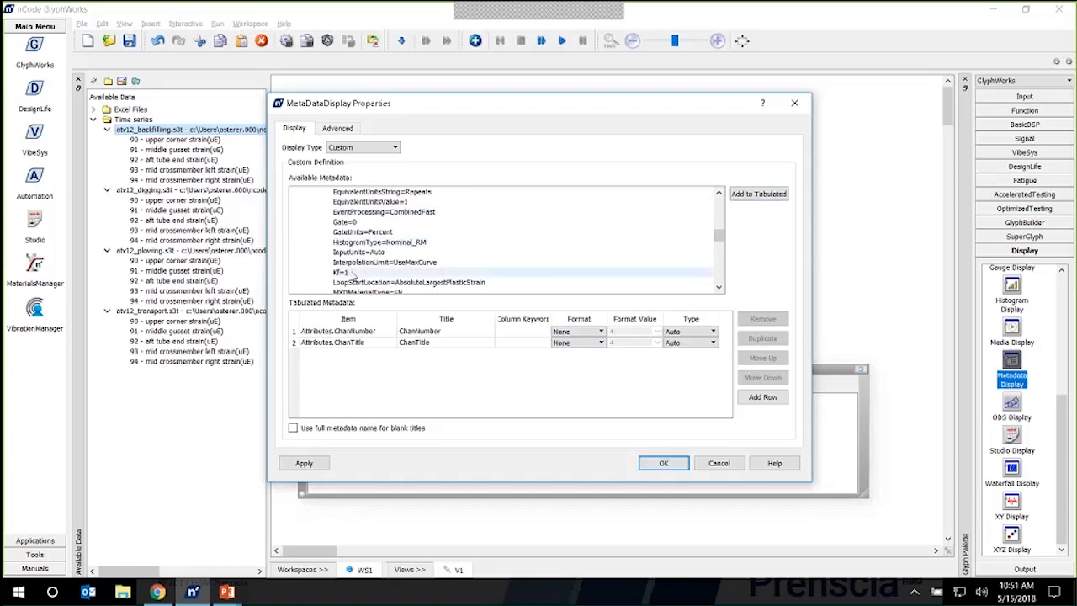
pyautogui.click(345, 272)
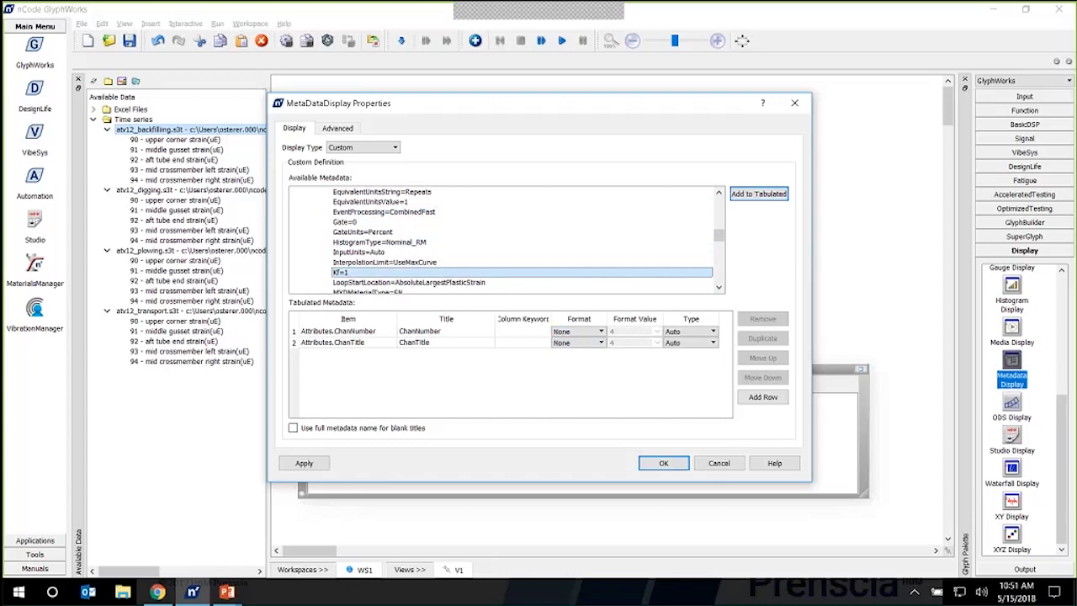
pyautogui.click(757, 194)
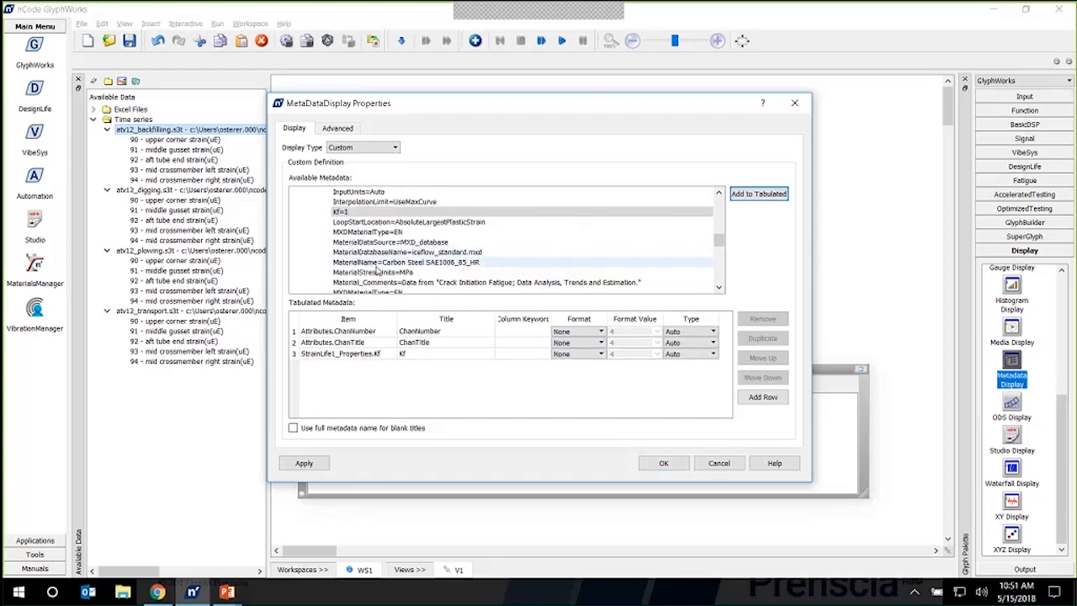
pyautogui.click(377, 264)
pyautogui.click(758, 195)
# - Add Life from Channel 90's StrainLife1_Results to the tabulated metadata and accept the table definition
pyautogui.scroll(-1, 340, 244)
pyautogui.scroll(-5, 341, 244)
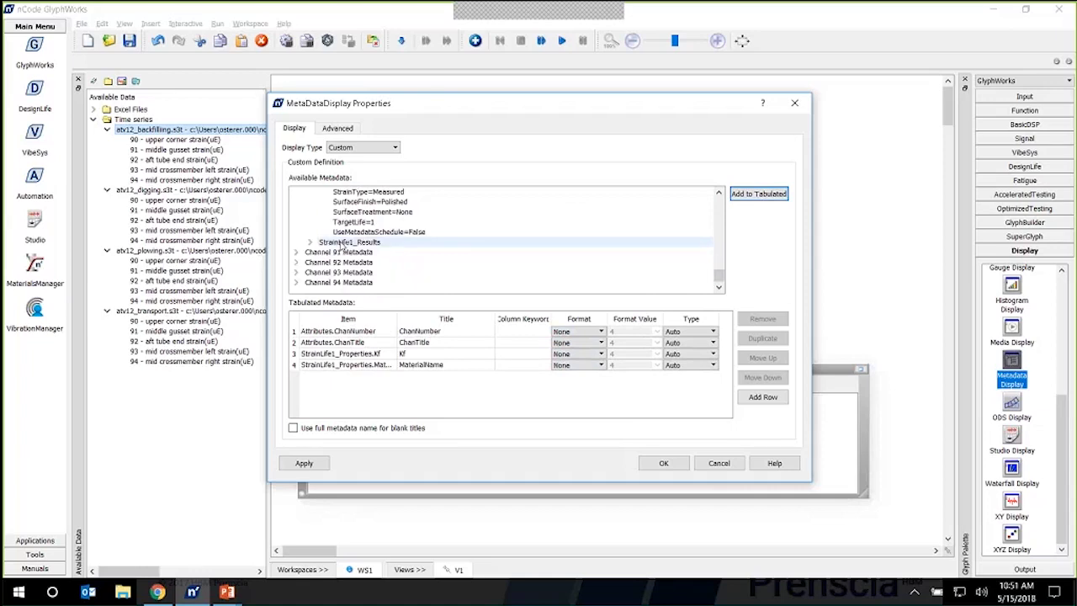
pyautogui.click(311, 244)
pyautogui.scroll(-3, 368, 223)
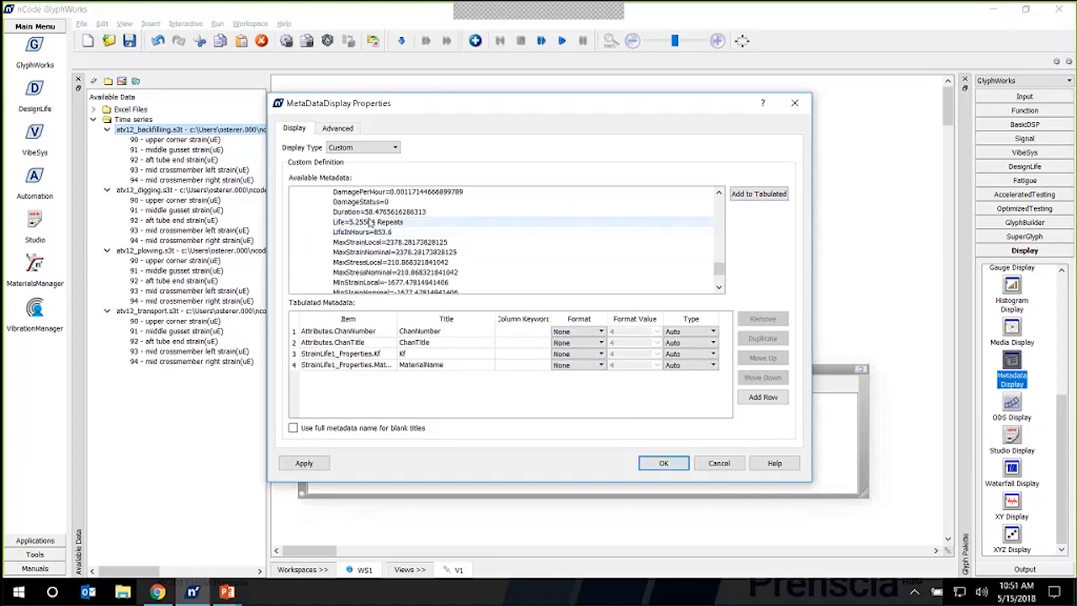
pyautogui.click(368, 222)
pyautogui.click(757, 194)
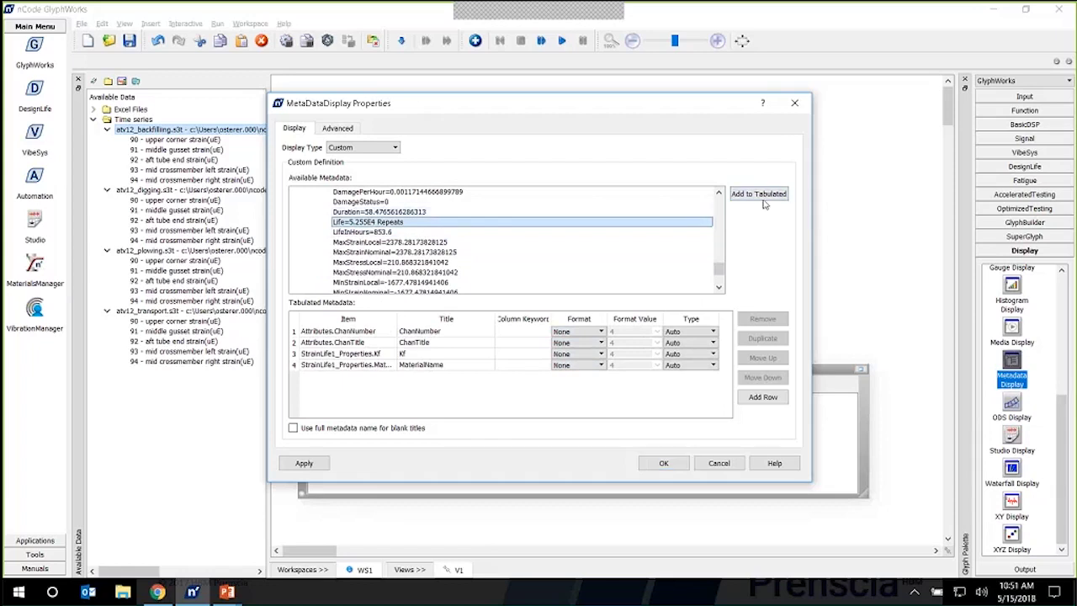
pyautogui.scroll(-3, 402, 257)
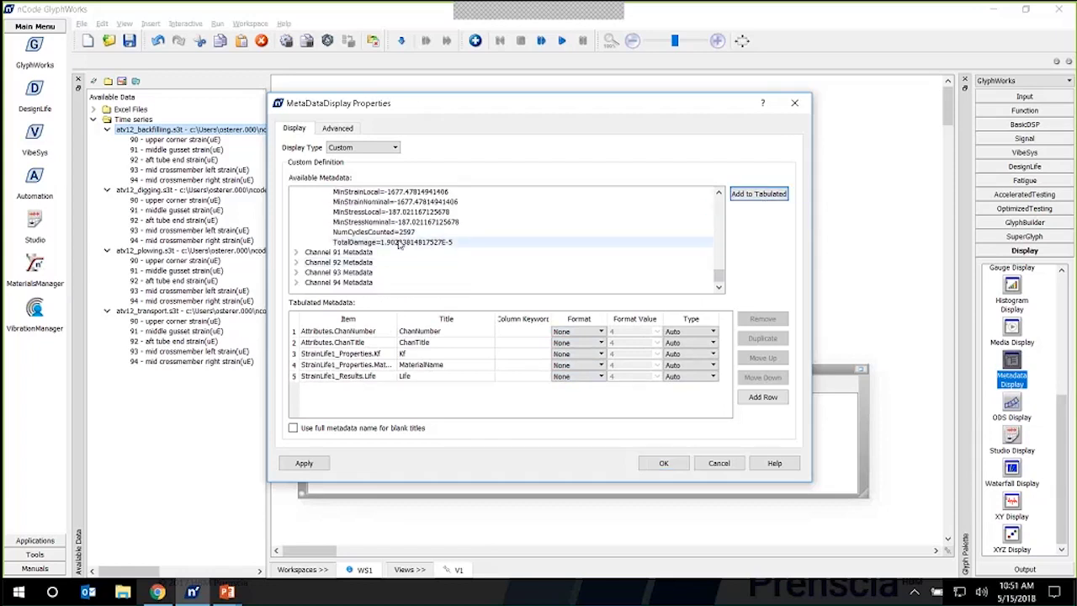
pyautogui.click(398, 243)
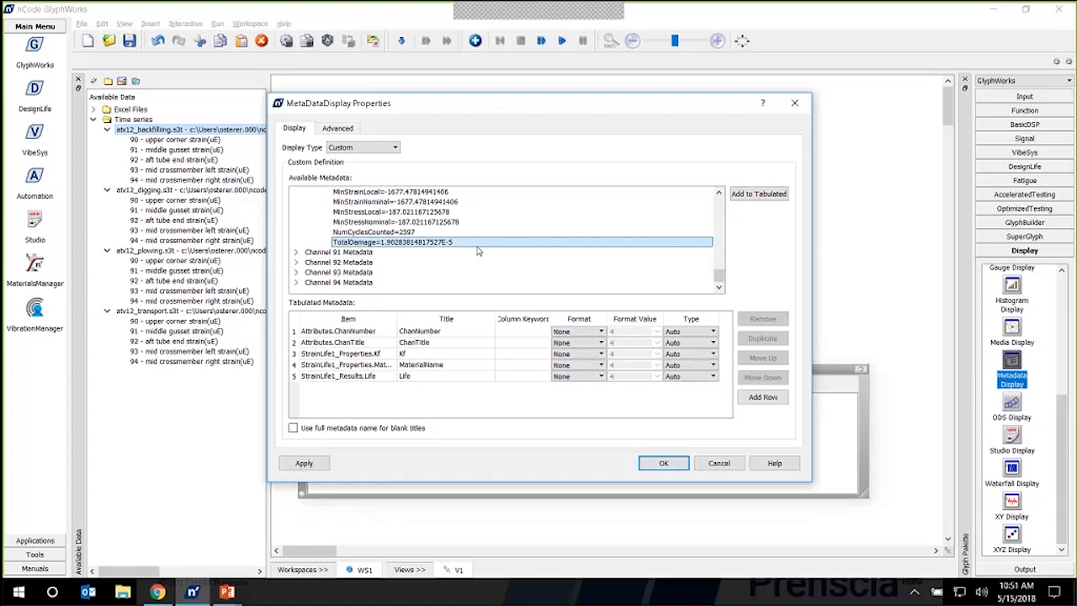
pyautogui.click(663, 464)
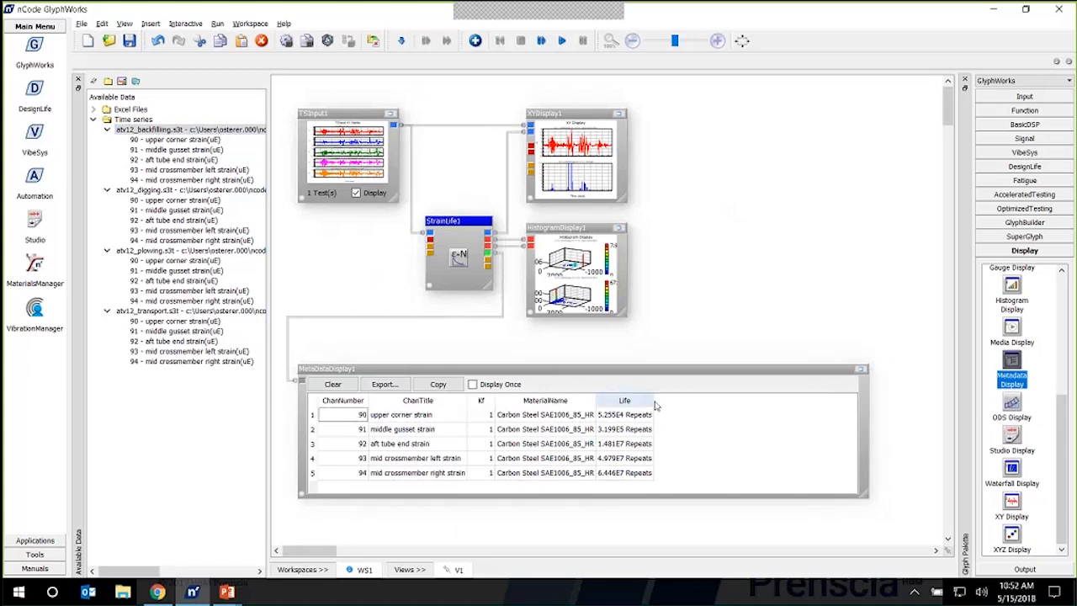
# - Edit the metadata display again and add TotalDamage from Channel 90's StrainLife1_Results to the table
pyautogui.doubleClick(409, 372)
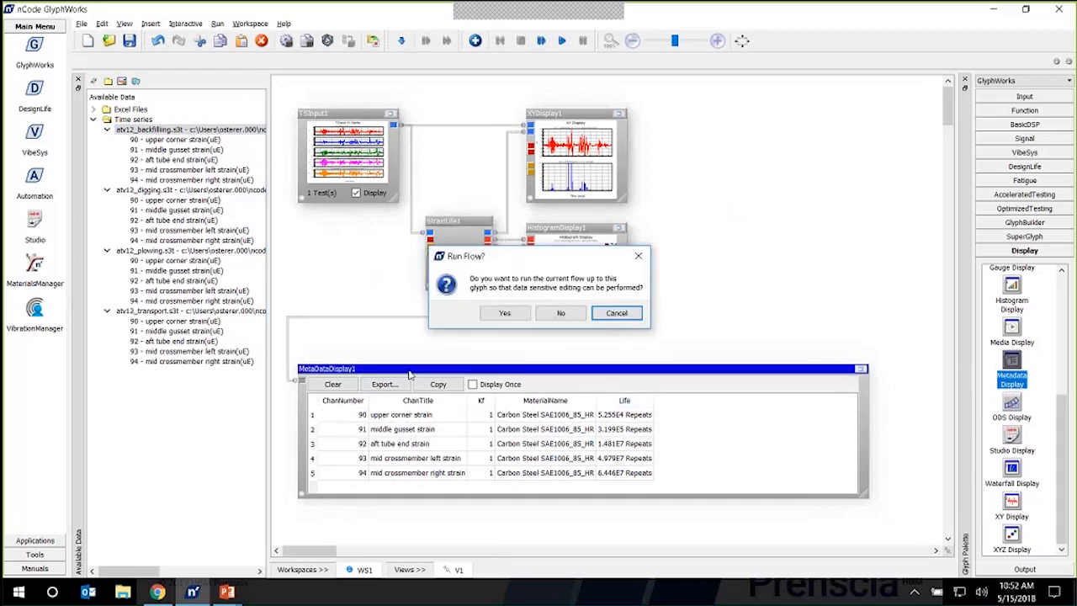
pyautogui.press('Return')
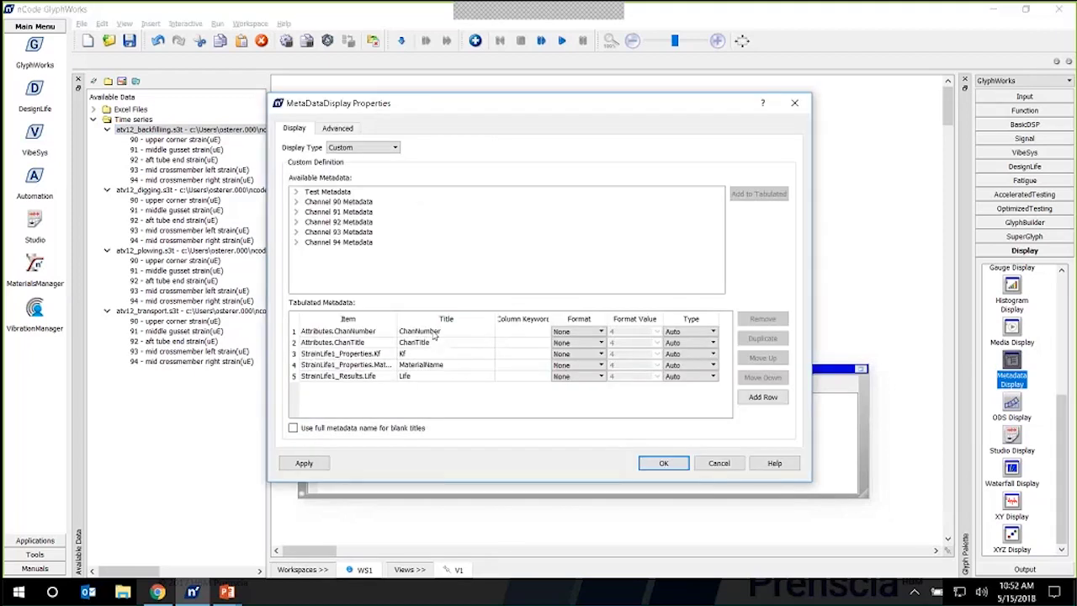
pyautogui.click(295, 203)
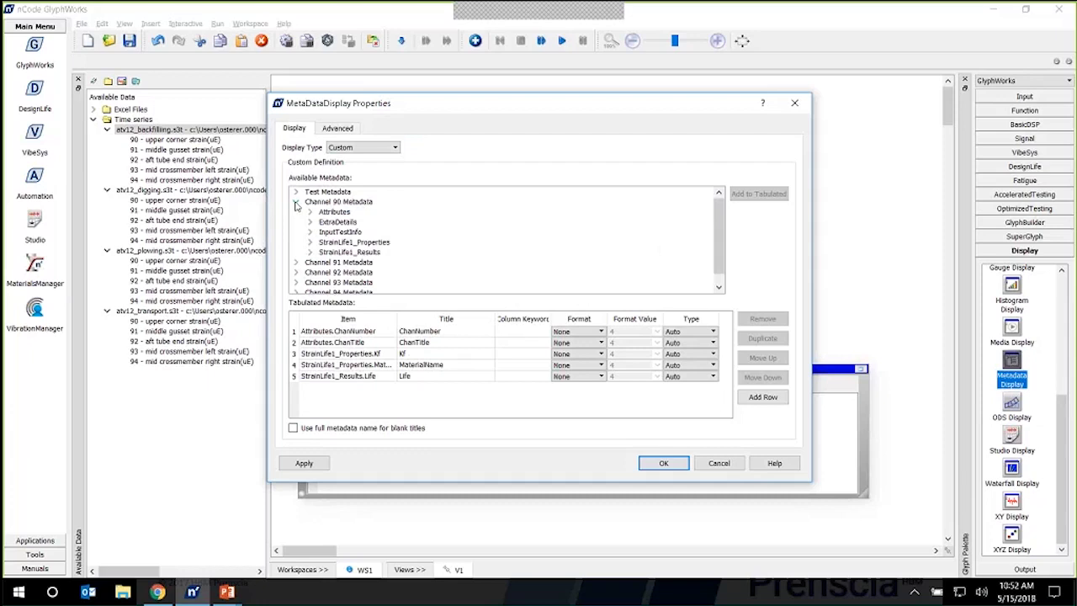
pyautogui.click(309, 252)
pyautogui.scroll(-1, 387, 253)
pyautogui.scroll(-2, 386, 255)
pyautogui.click(381, 283)
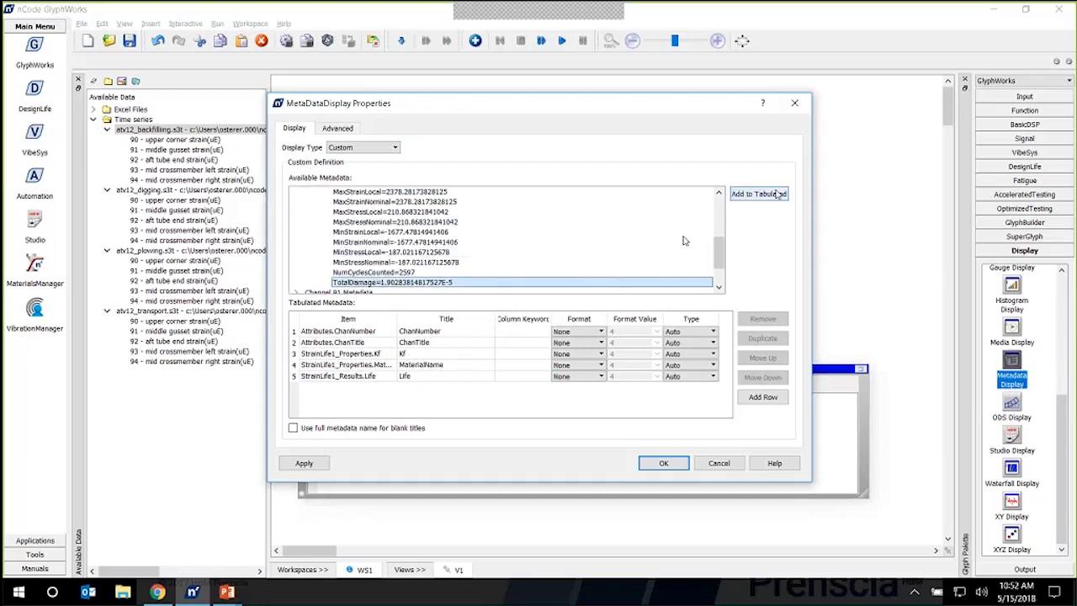
pyautogui.click(760, 193)
pyautogui.press('Return')
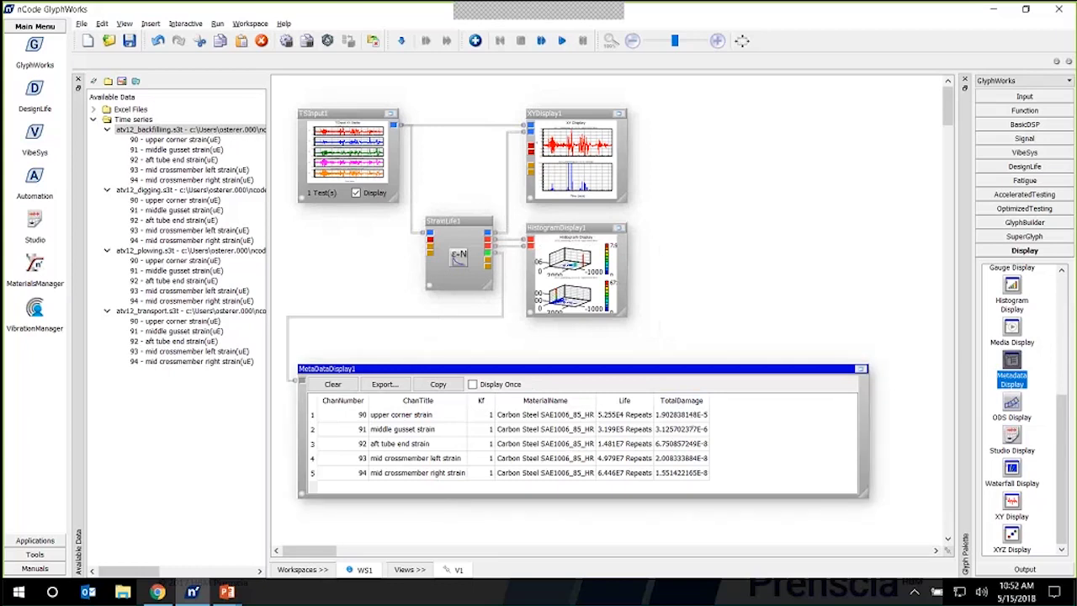
# - Examine the strain and damage time histories in the maximized XY display and the upper corner strain's TotalDamage cell
pyautogui.click(619, 114)
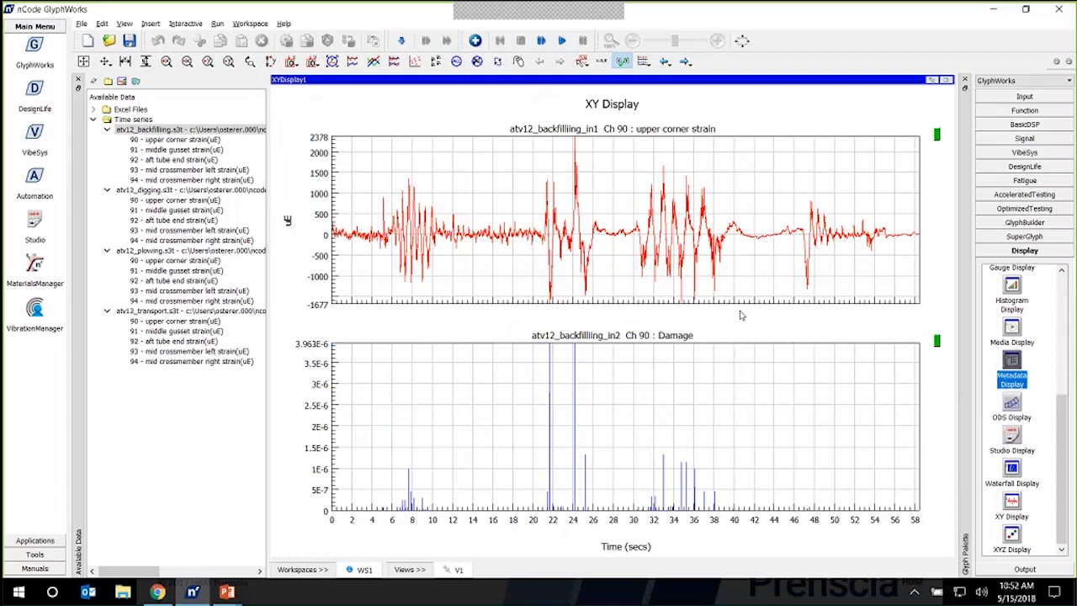
pyautogui.click(946, 79)
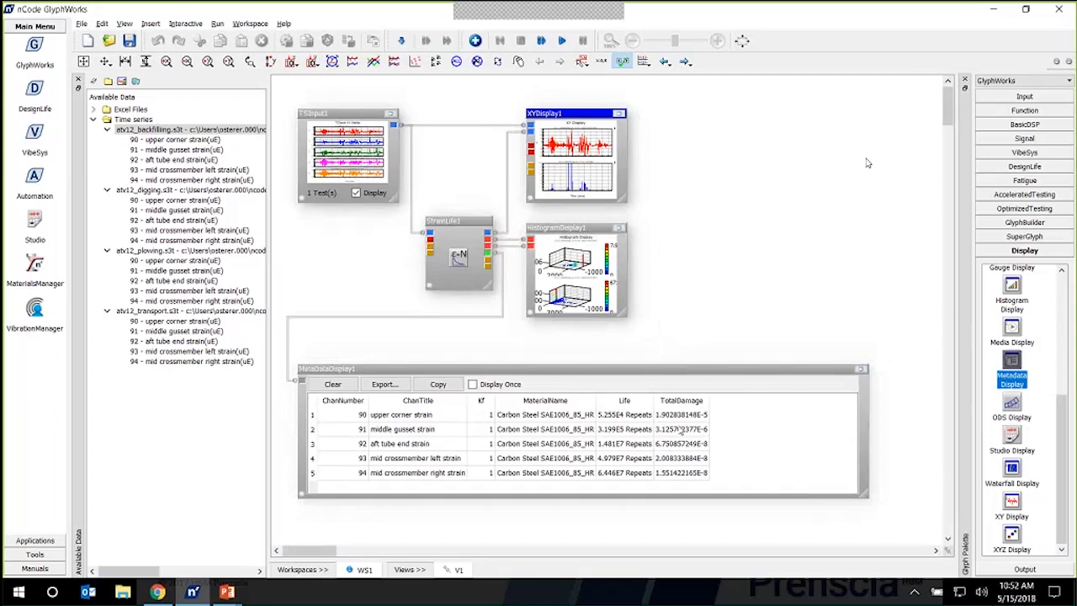
pyautogui.click(675, 415)
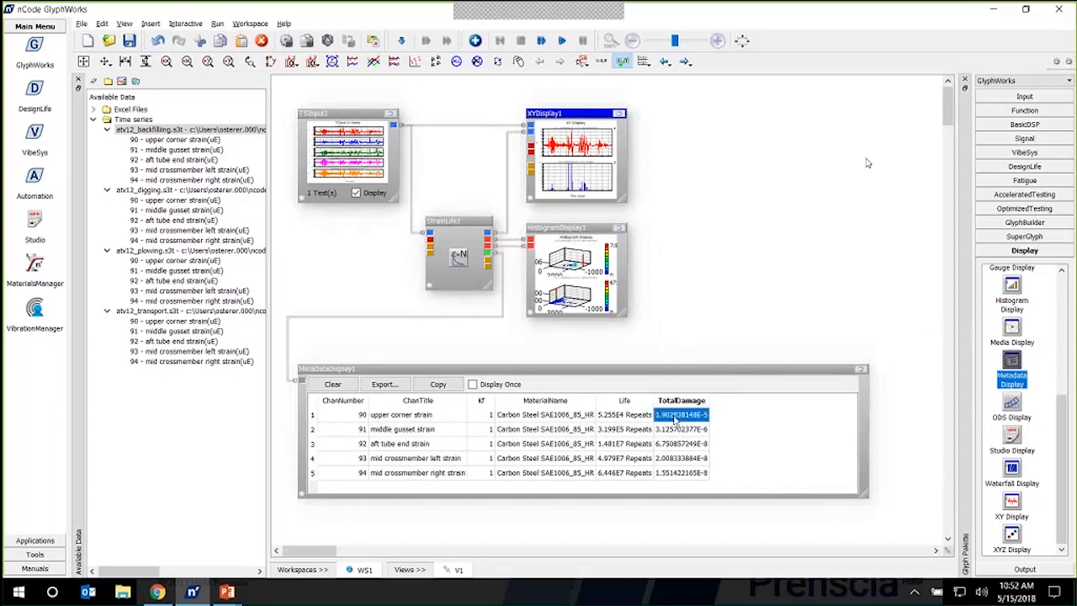
# - Maximize the histogram display, step through the damage and cycle histograms of all channels, and restore the display
pyautogui.doubleClick(583, 238)
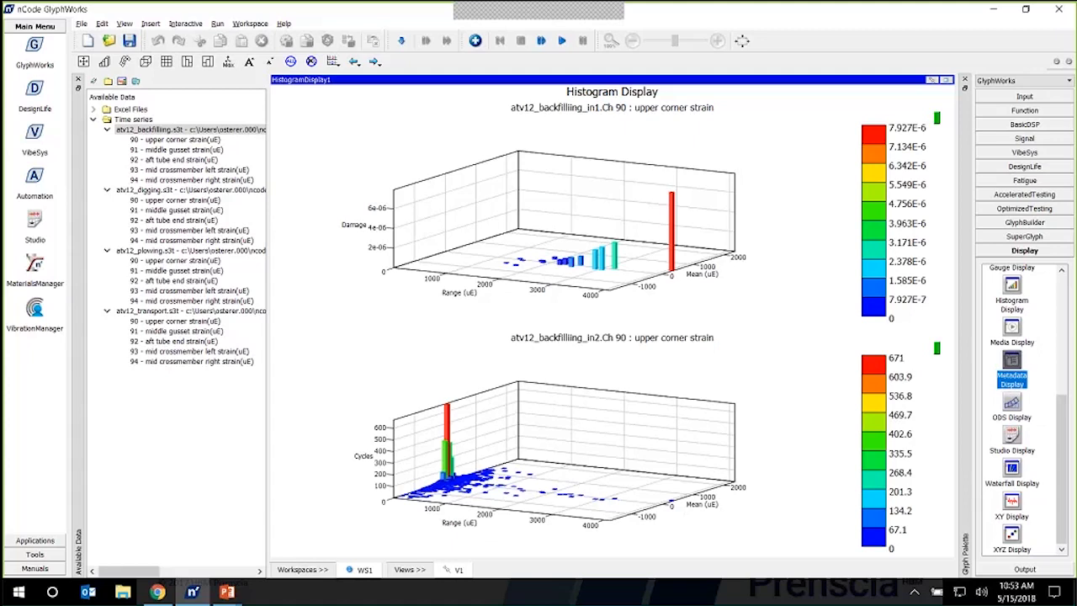
pyautogui.click(375, 64)
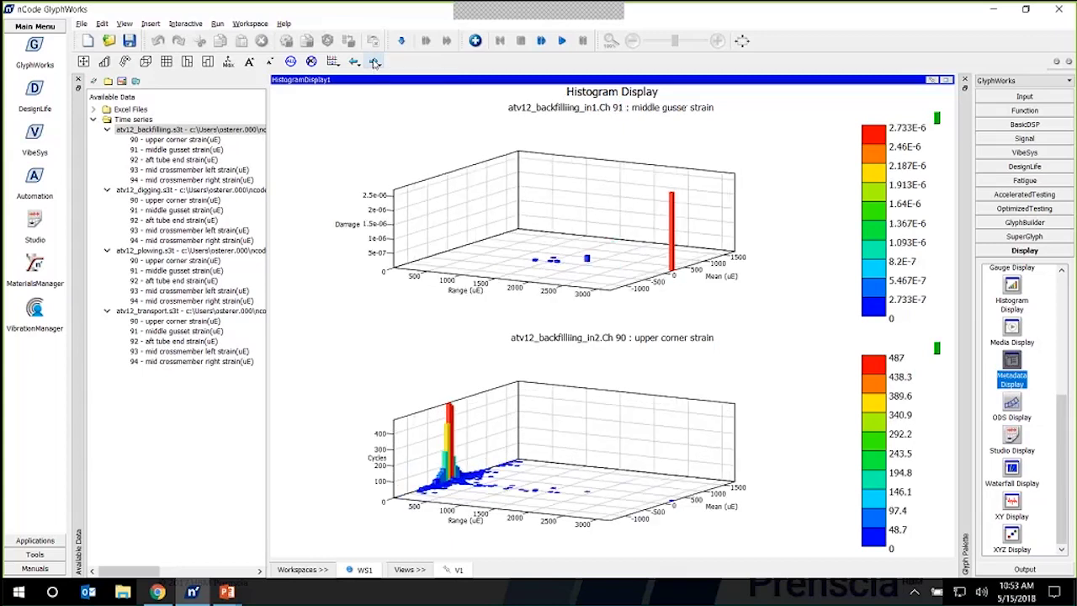
pyautogui.click(375, 64)
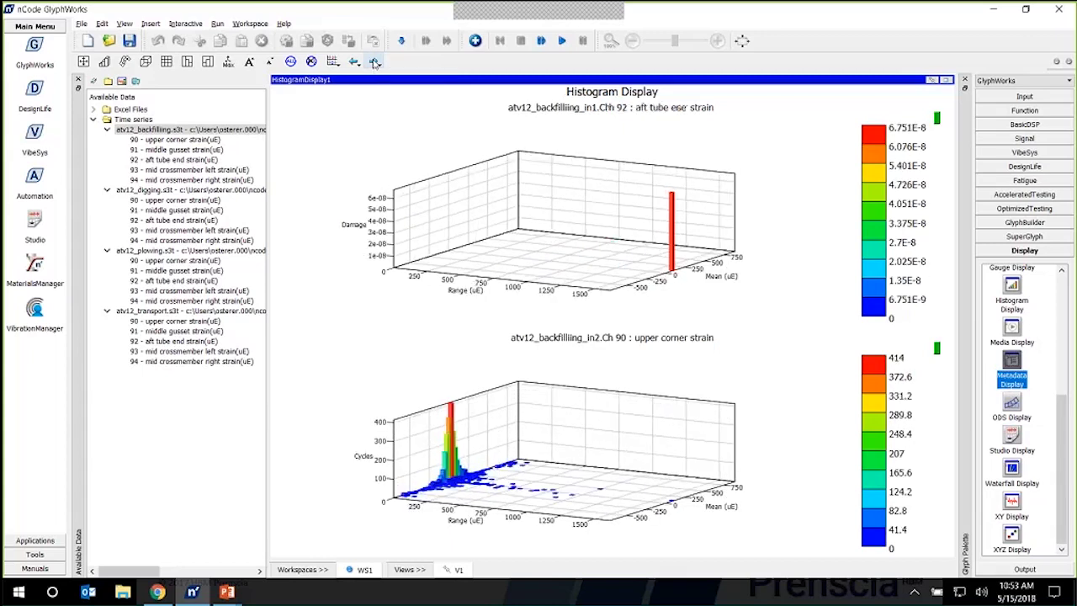
pyautogui.click(375, 64)
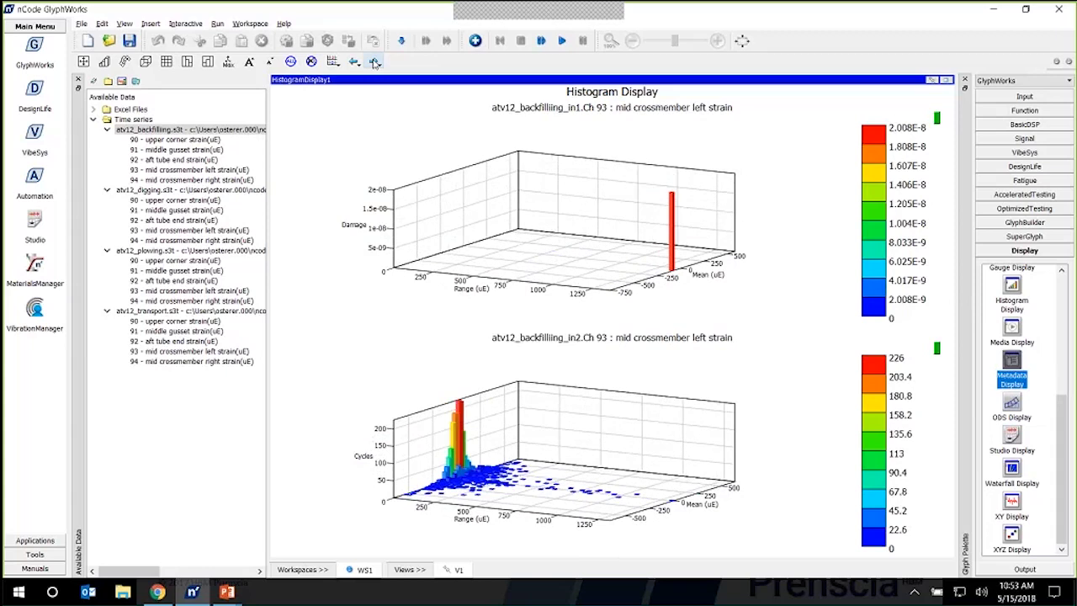
pyautogui.click(375, 64)
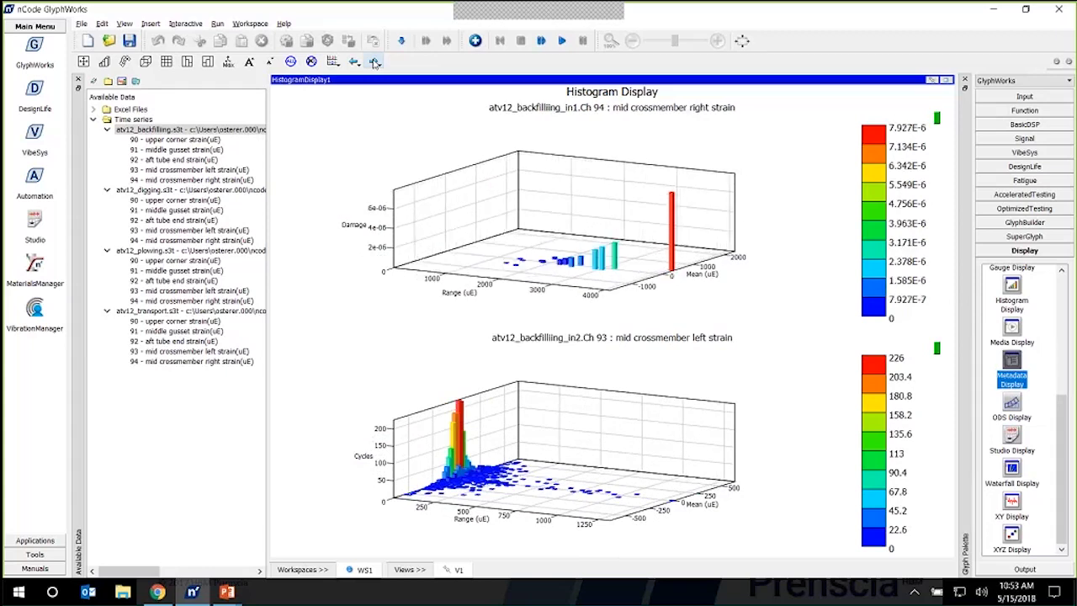
pyautogui.click(376, 64)
pyautogui.click(946, 79)
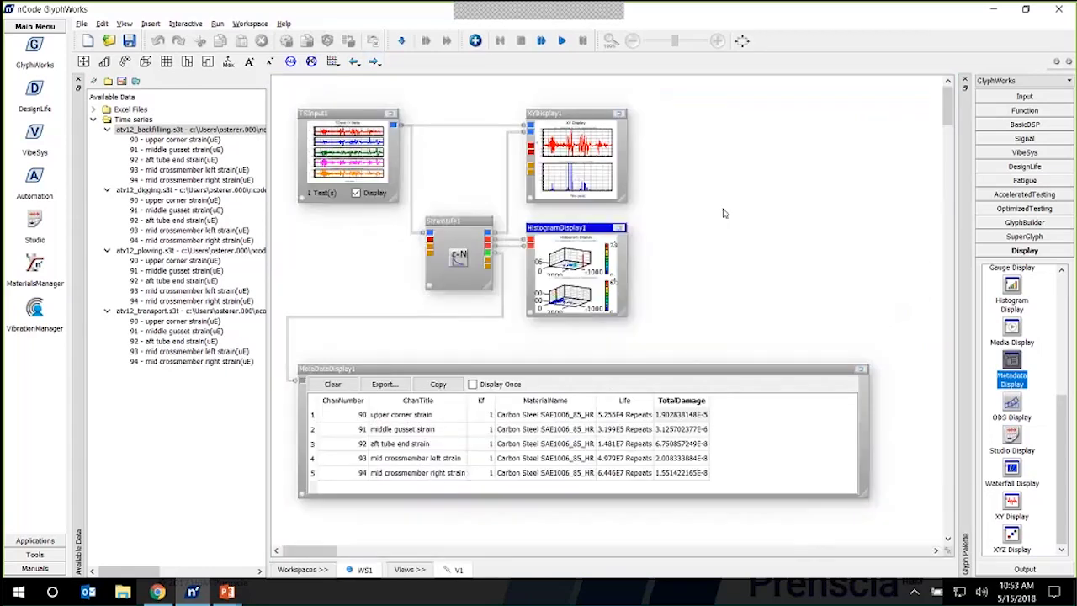
# - Switch to the running PowerPoint slide show and advance to the "Advanced Features for Durability Analysis" slide
pyautogui.moveTo(229, 594)
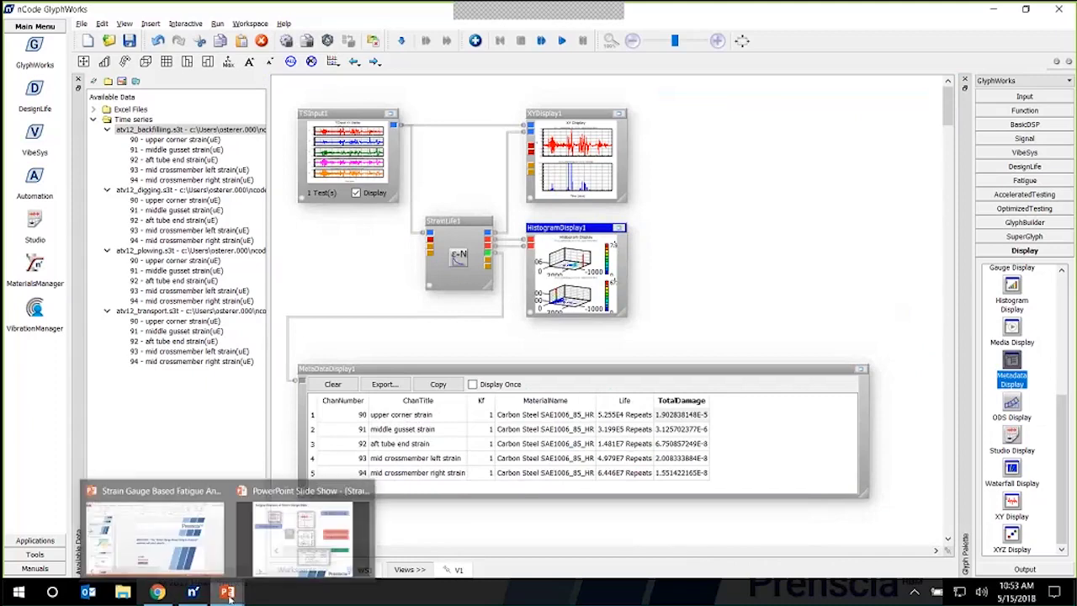
pyautogui.click(303, 534)
pyautogui.click(357, 381)
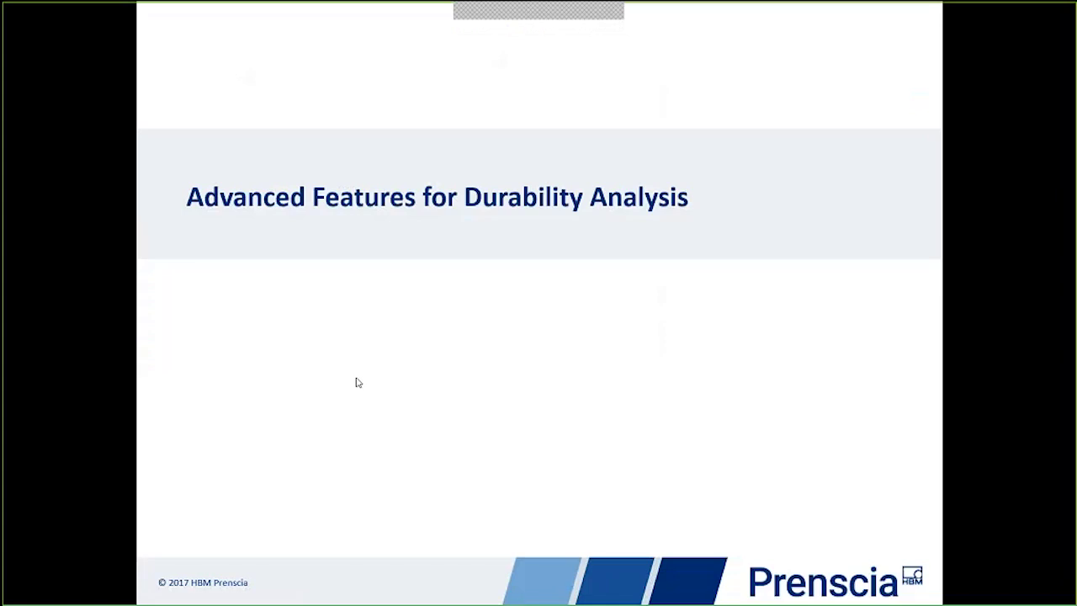
# - Advance the slide show to the "Strain Rosettes as an Input for Fatigue" slide
pyautogui.press('Right')
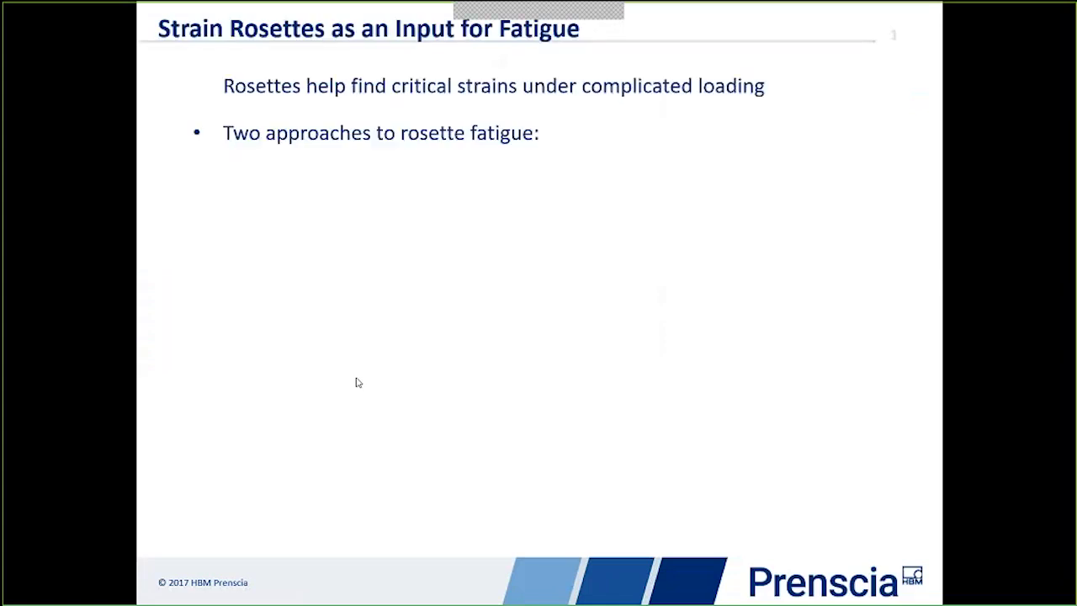
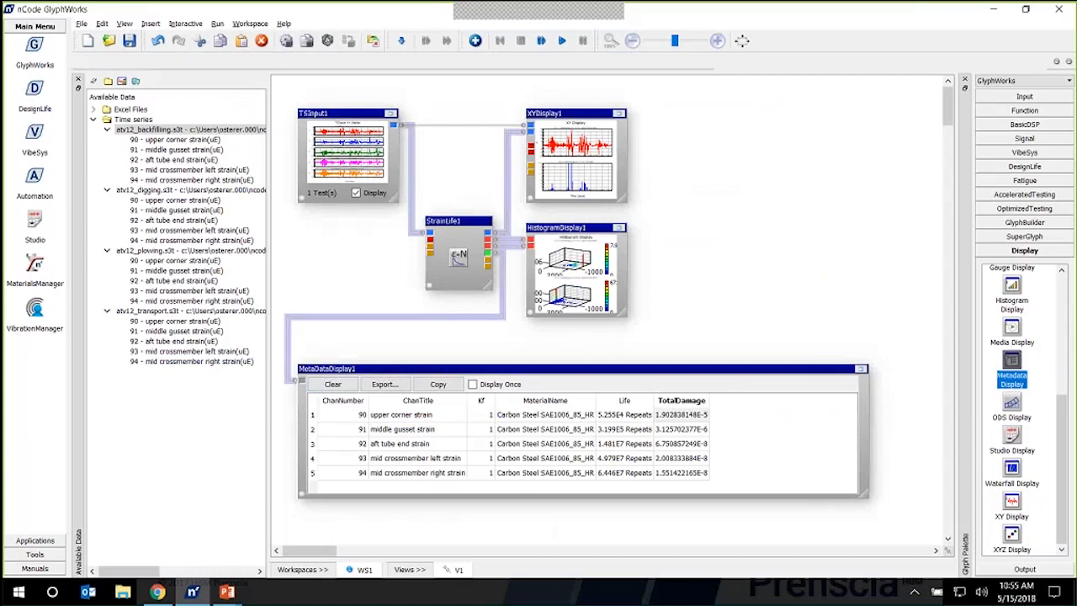
# - Switch to nCode GlyphWorks, add a workspace named Strain Rosette, and paste a copy of the WS1 analysis process into it
pyautogui.click(312, 571)
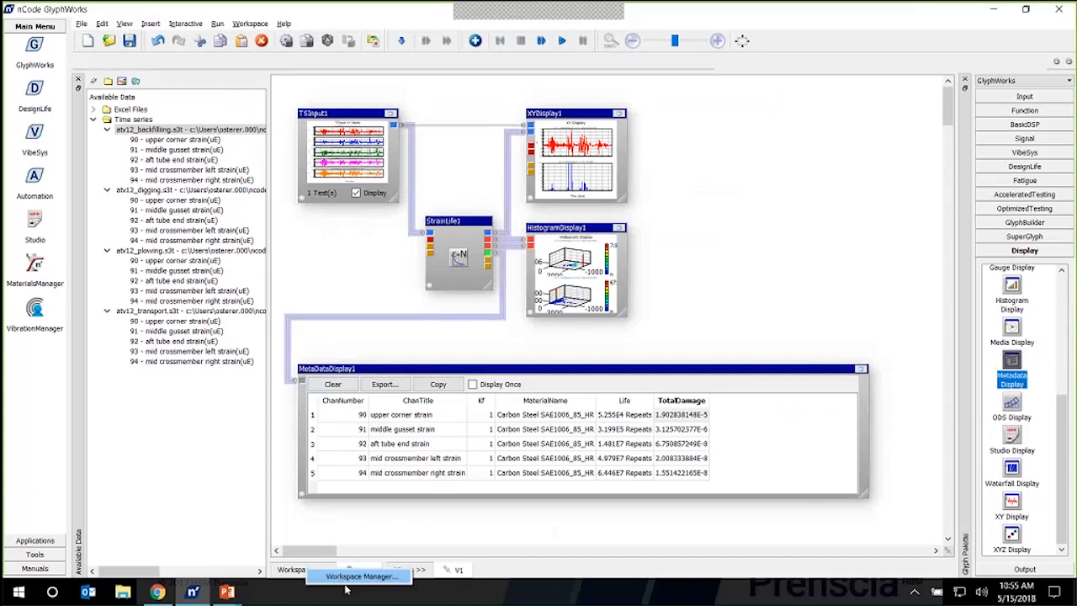
pyautogui.click(354, 577)
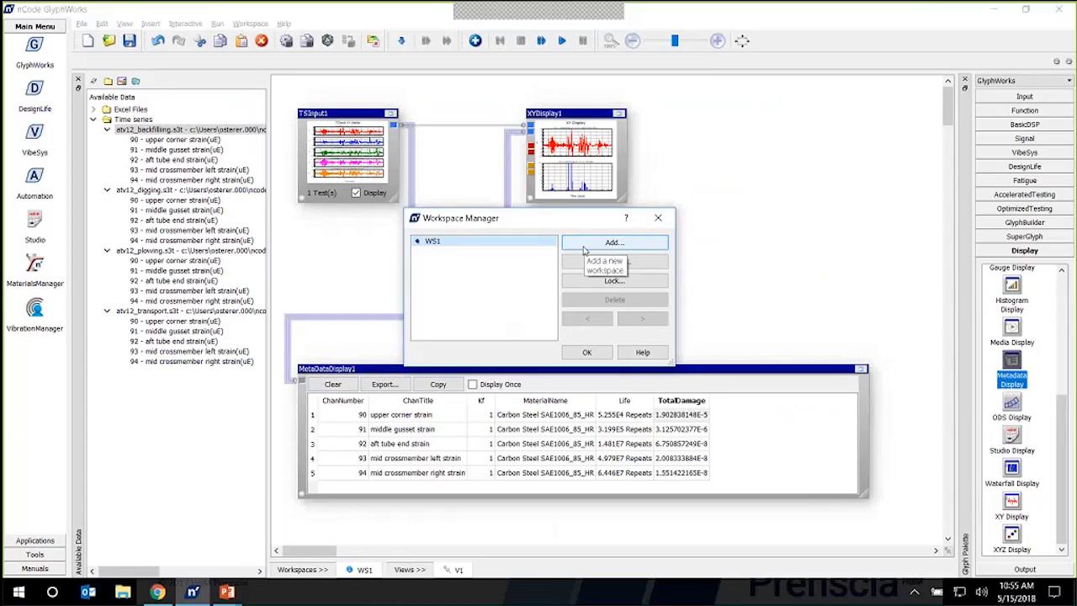
pyautogui.click(585, 249)
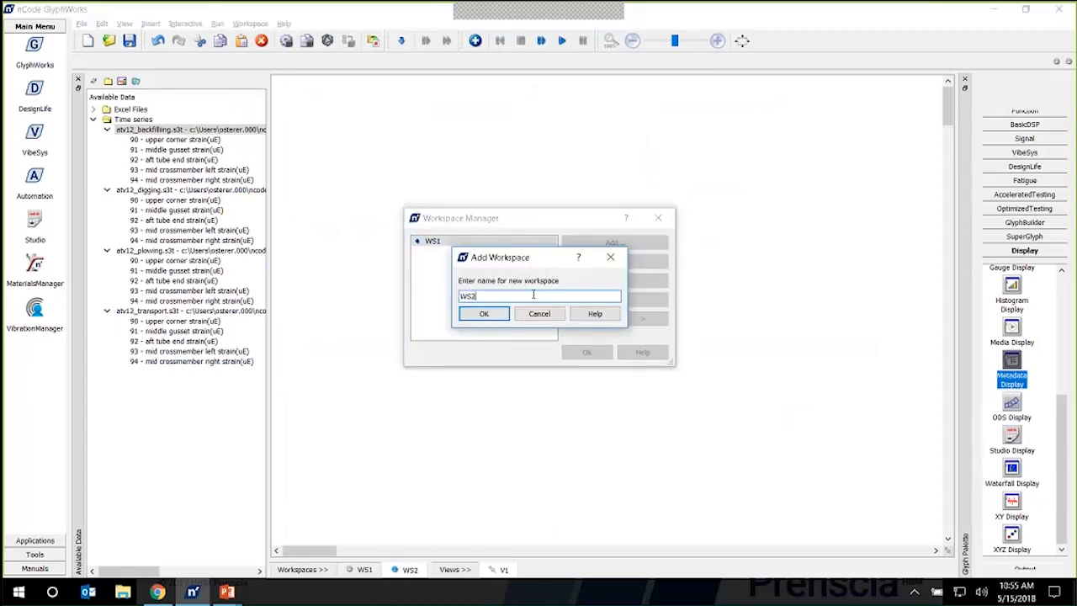
pyautogui.write('Strain Rosette')
pyautogui.click(474, 316)
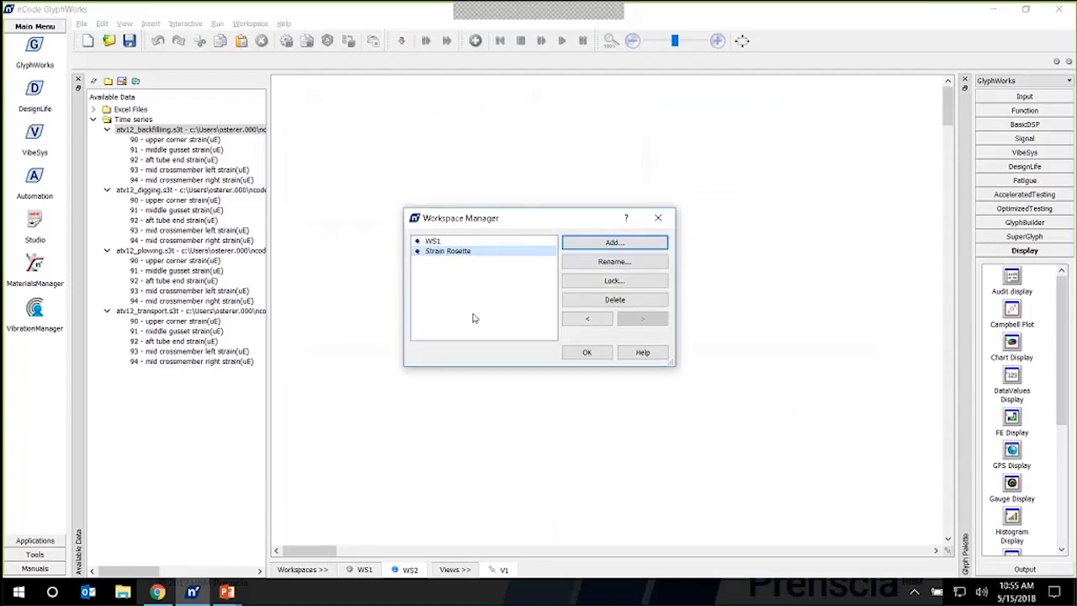
pyautogui.click(586, 353)
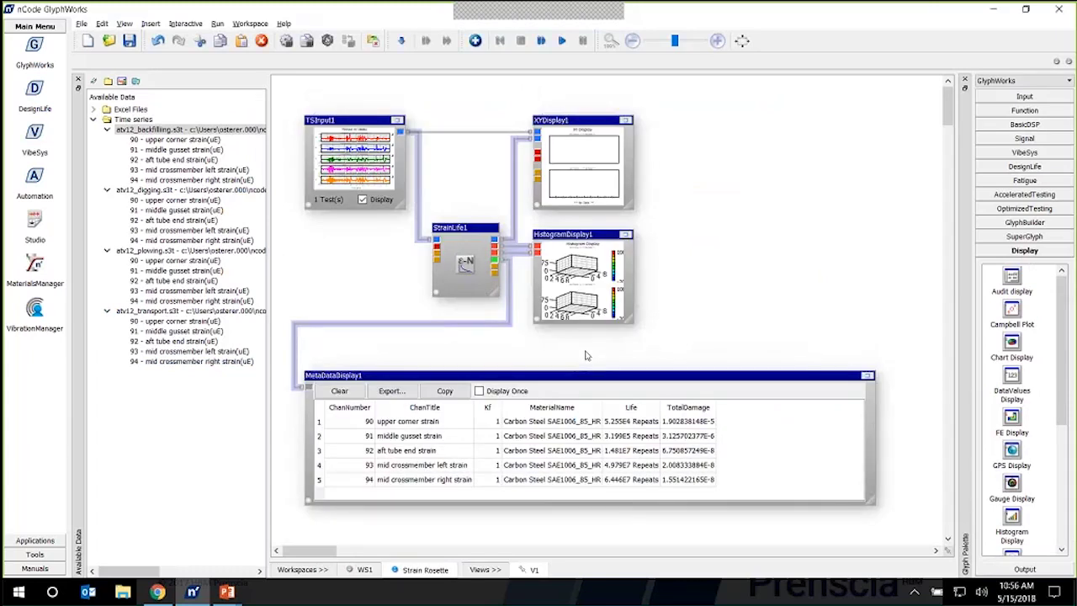
pyautogui.click(371, 310)
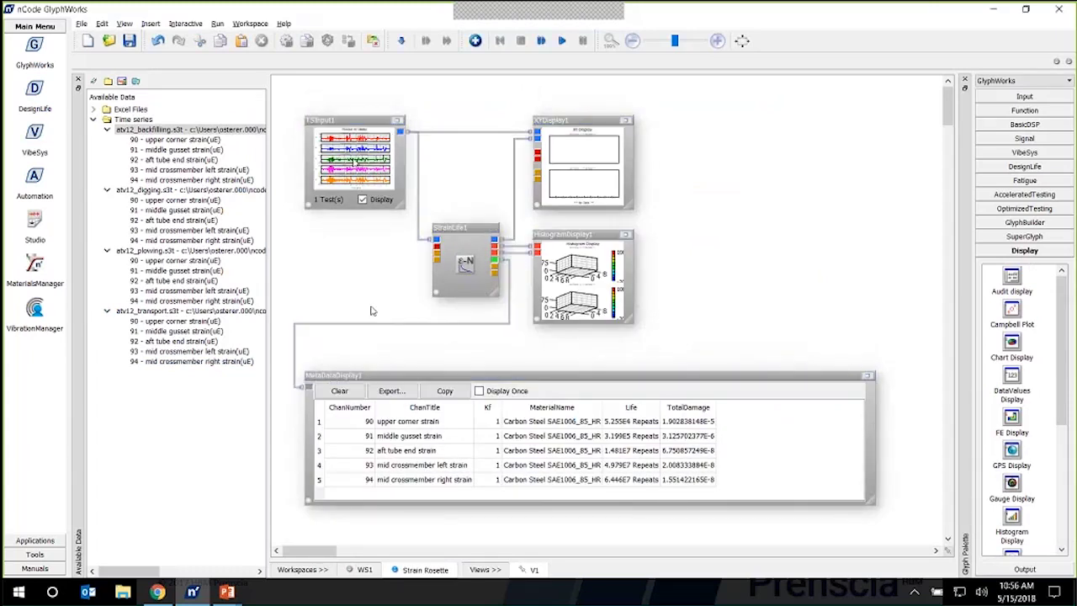
# - Replace the tests in TSInput1 with channels 90, 91 and 92 of the backfilling file and show three plots in its display
pyautogui.rightClick(346, 150)
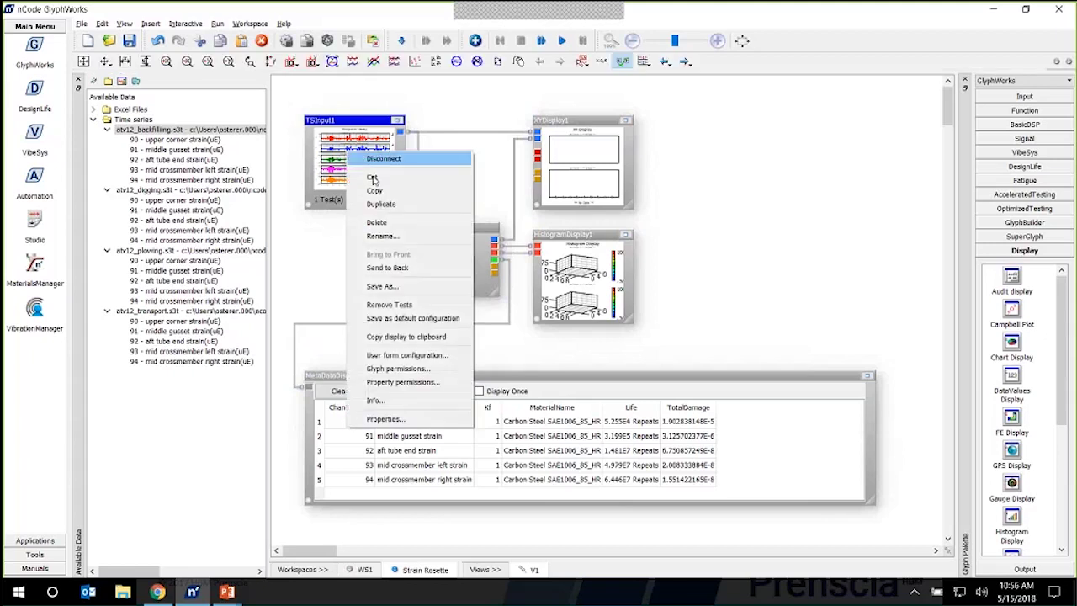
pyautogui.click(388, 305)
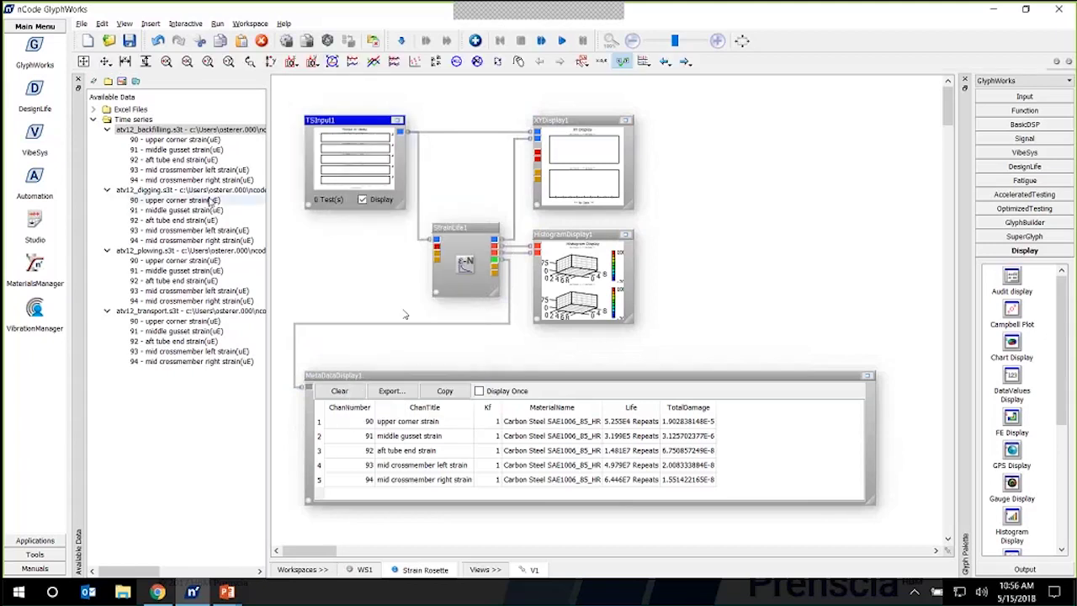
pyautogui.click(190, 140)
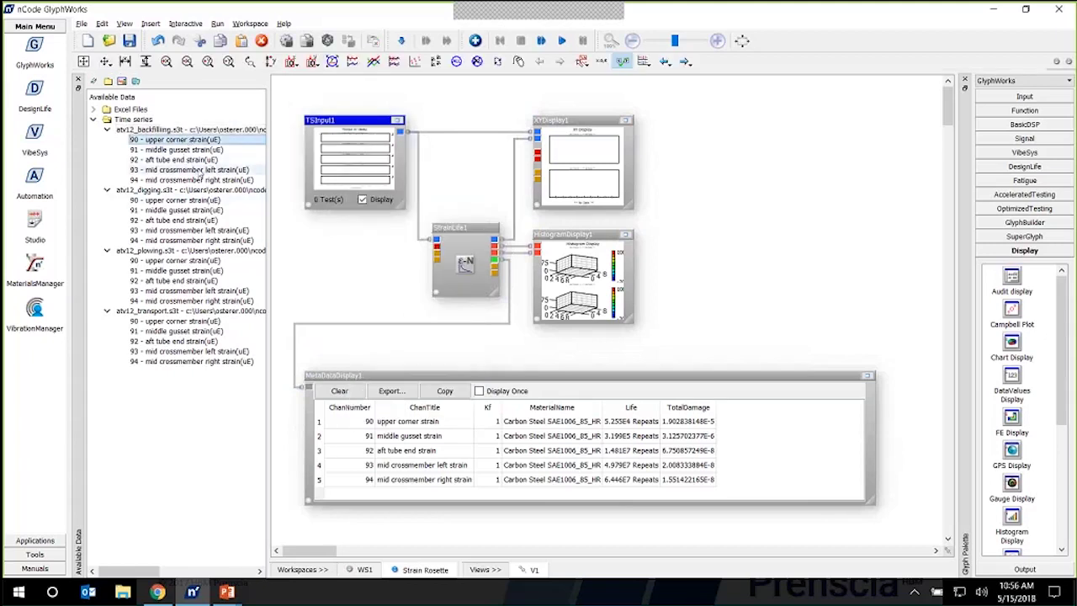
pyautogui.keyDown('shift'); pyautogui.click(182, 160); pyautogui.keyUp('shift')
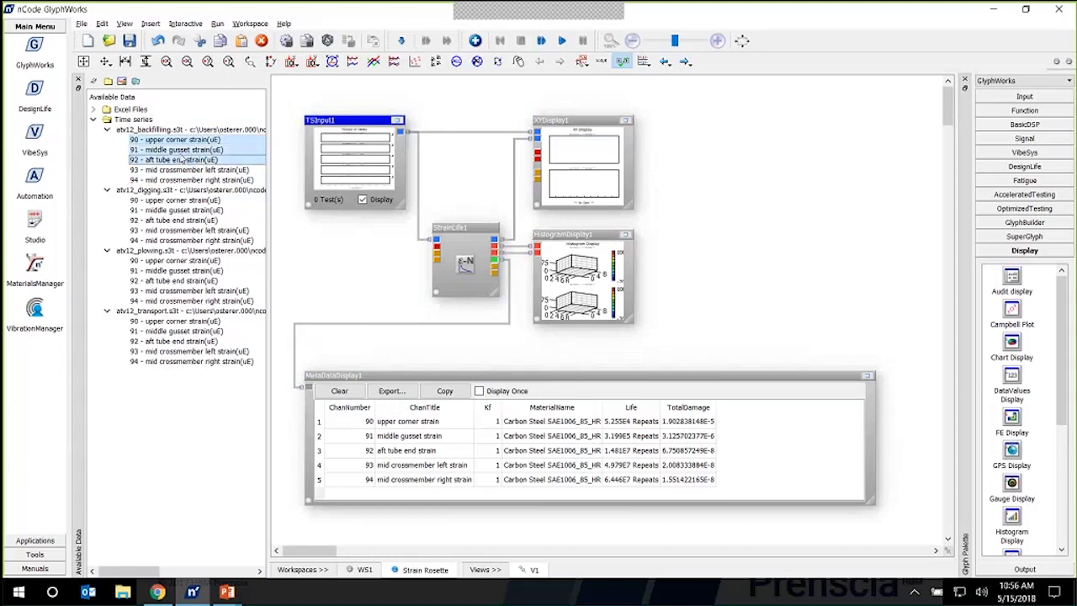
pyautogui.moveTo(168, 148); pyautogui.dragTo(344, 151)
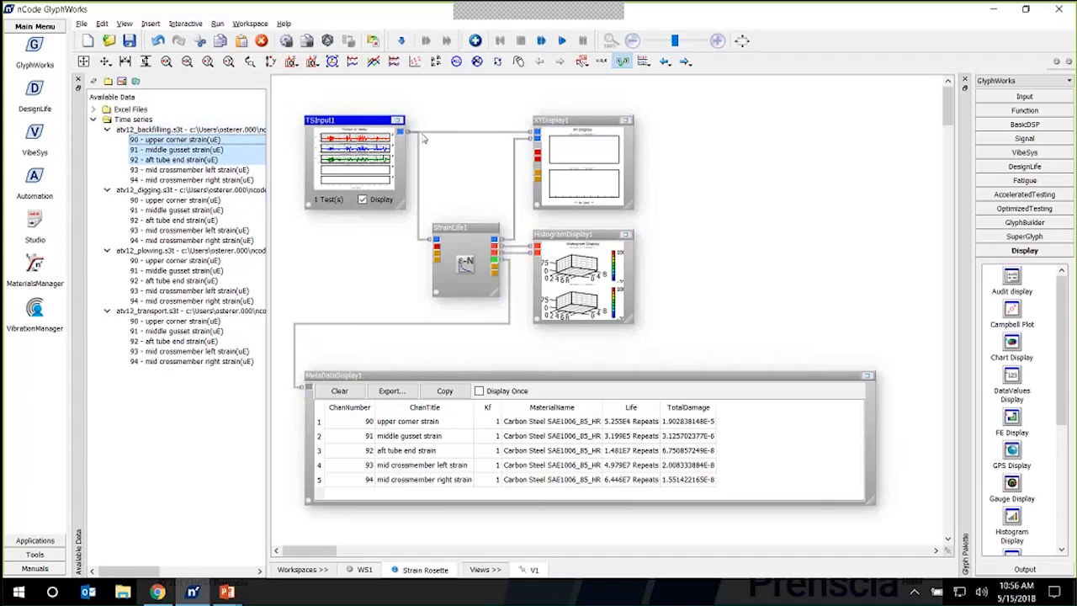
pyautogui.click(642, 60)
pyautogui.click(652, 105)
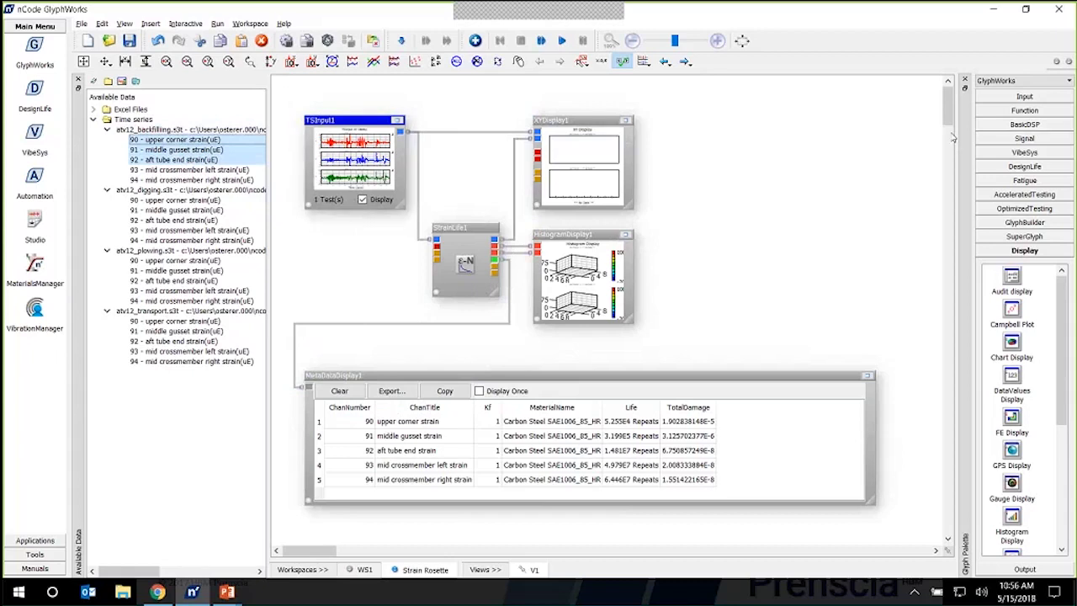
# - Add a Strain Rosette glyph from the BasicDSP set between TSInput1 and XYDisplay1
pyautogui.click(1017, 124)
pyautogui.scroll(-5, 1028, 336)
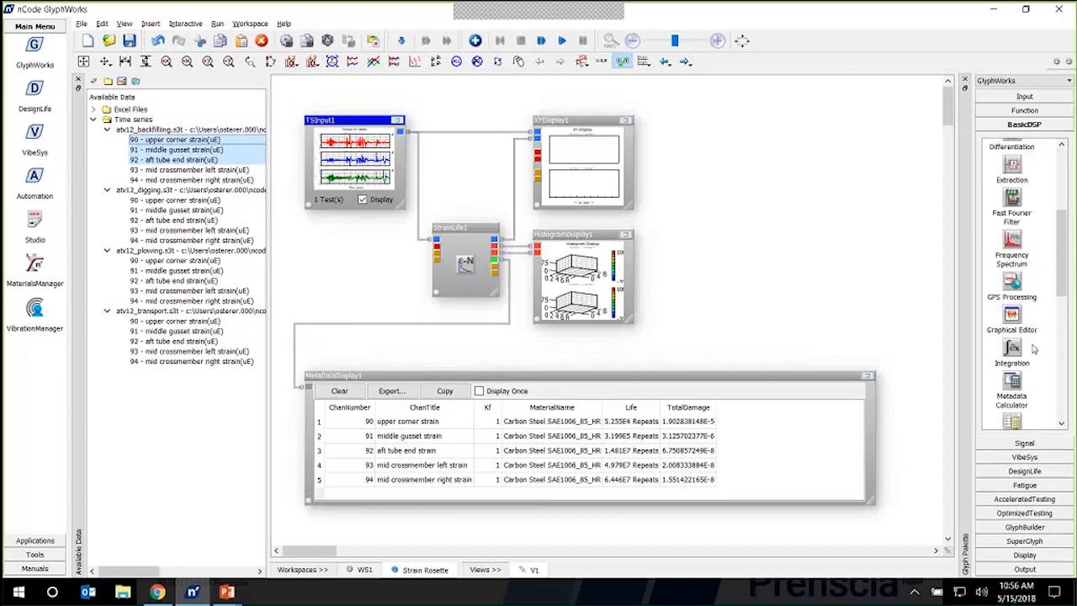
pyautogui.scroll(-3, 1033, 349)
pyautogui.moveTo(1011, 370); pyautogui.dragTo(440, 123)
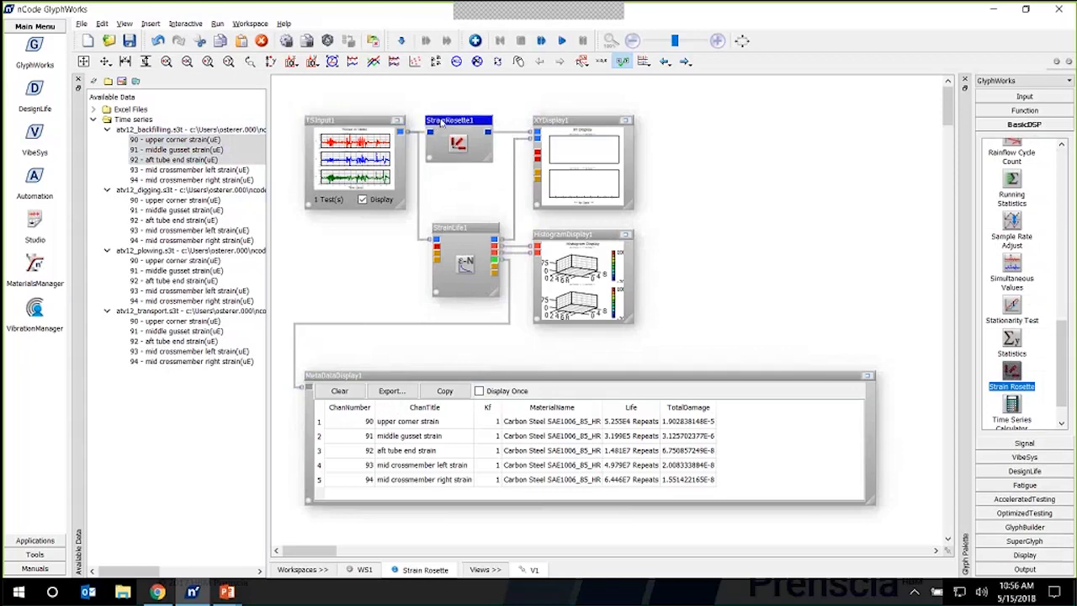
# - Disconnect TSInput1 from XYDisplay1 and StrainLife1, and route its data through StrainRosette1 to both of them
pyautogui.rightClick(428, 132)
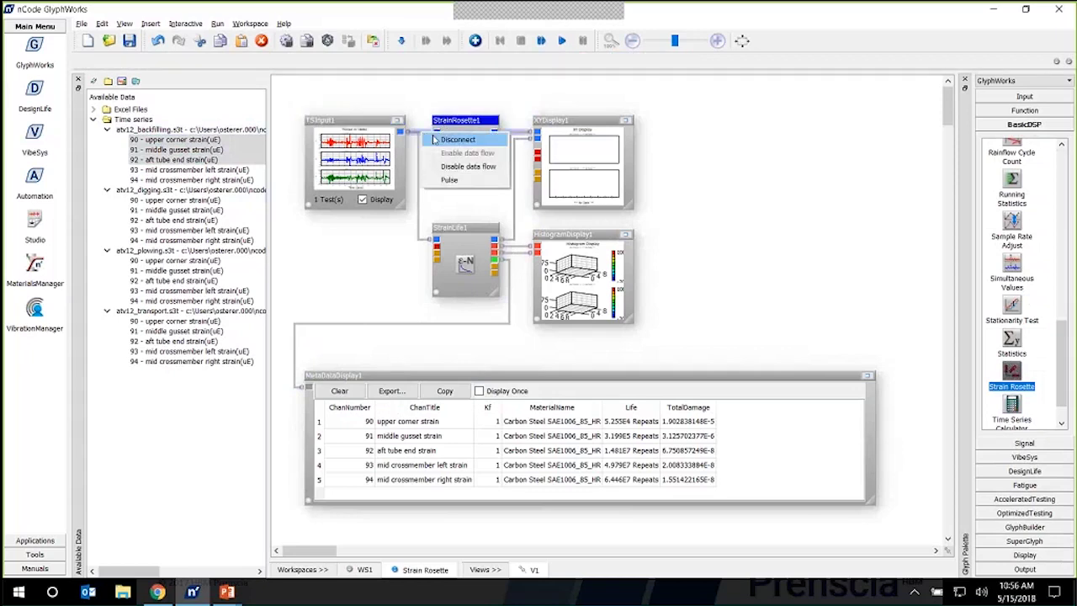
pyautogui.click(434, 139)
pyautogui.rightClick(420, 159)
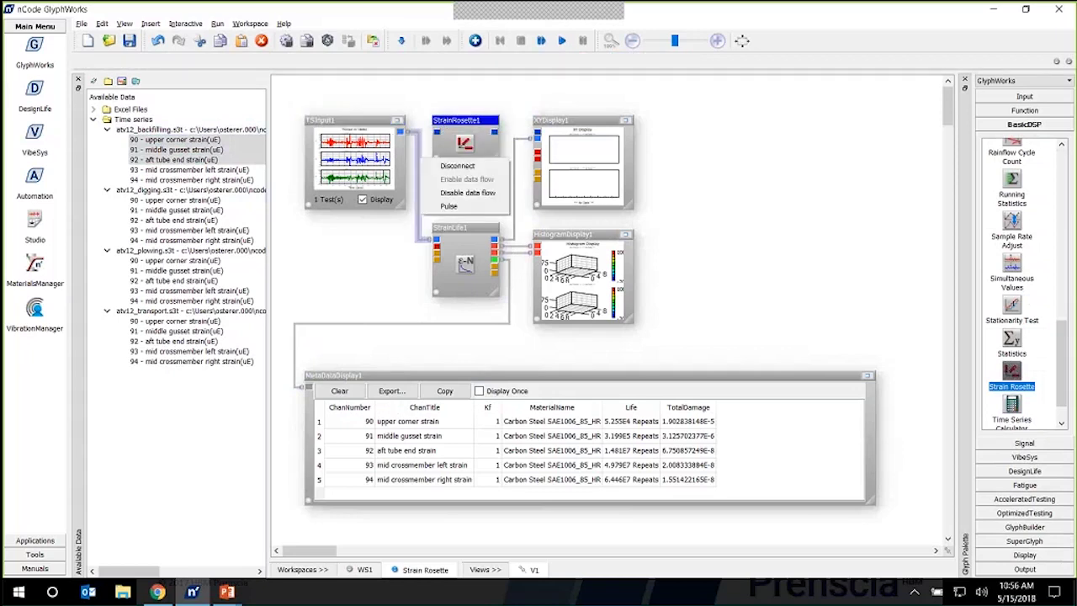
pyautogui.click(457, 165)
pyautogui.moveTo(400, 132); pyautogui.dragTo(435, 132)
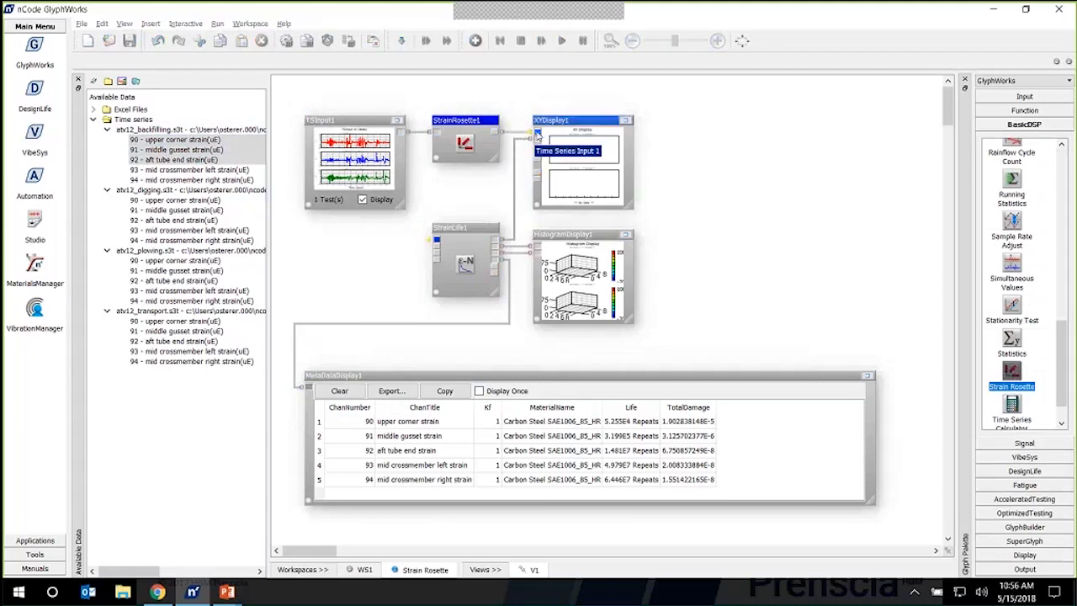
pyautogui.moveTo(497, 138); pyautogui.dragTo(437, 242)
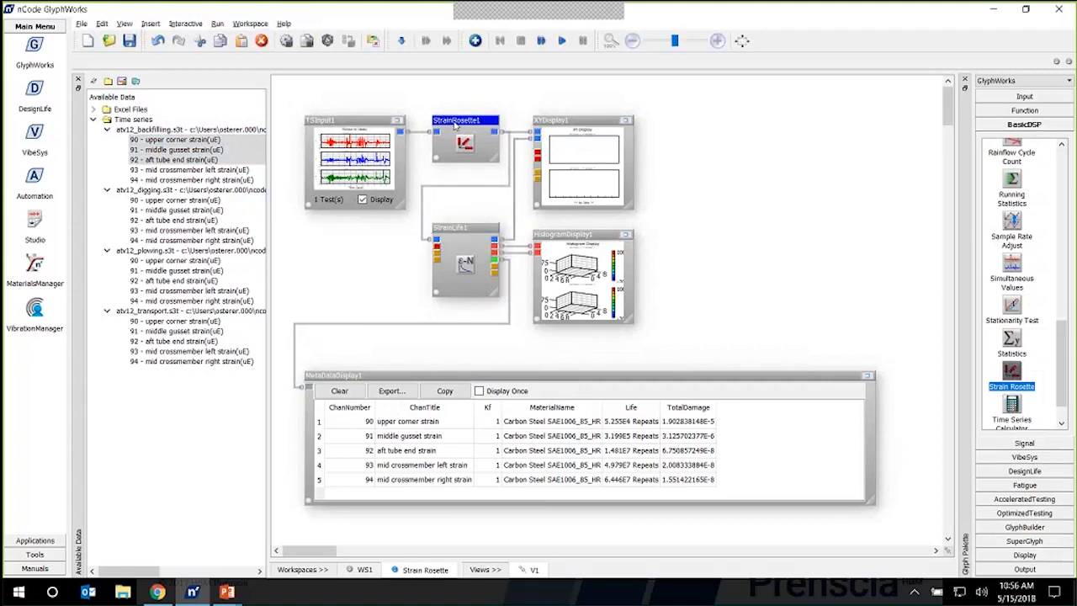
# - In StrainRosette1's advanced properties, set Channels to (90,91,92)
pyautogui.doubleClick(455, 124)
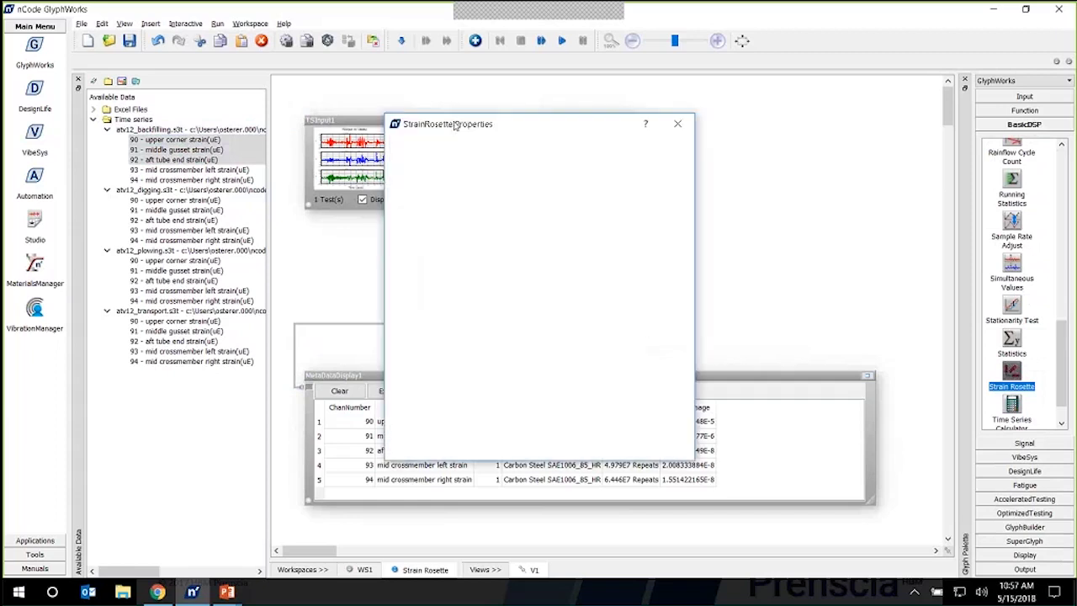
pyautogui.moveTo(466, 131)
pyautogui.mouseDown()
pyautogui.moveTo(643, 108)
pyautogui.moveTo(751, 116)
pyautogui.mouseUp()
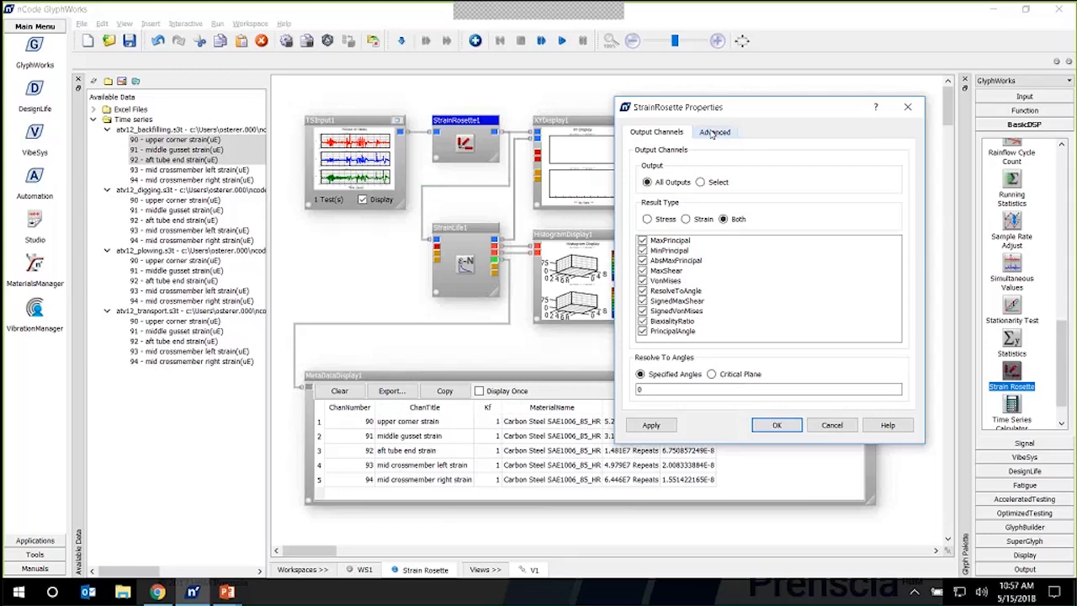
pyautogui.click(717, 133)
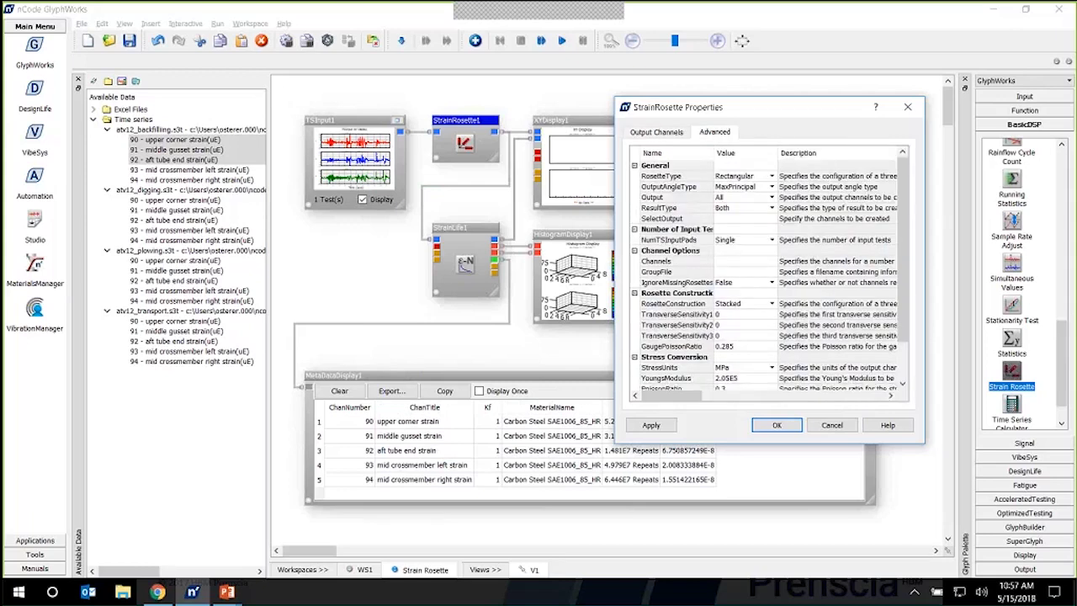
pyautogui.click(729, 262)
pyautogui.write('(90,91,92)')
# - Restrict the rosette output to Strain results with only ResolveToAngle selected, and resolve the angles by Critical Plane
pyautogui.click(655, 132)
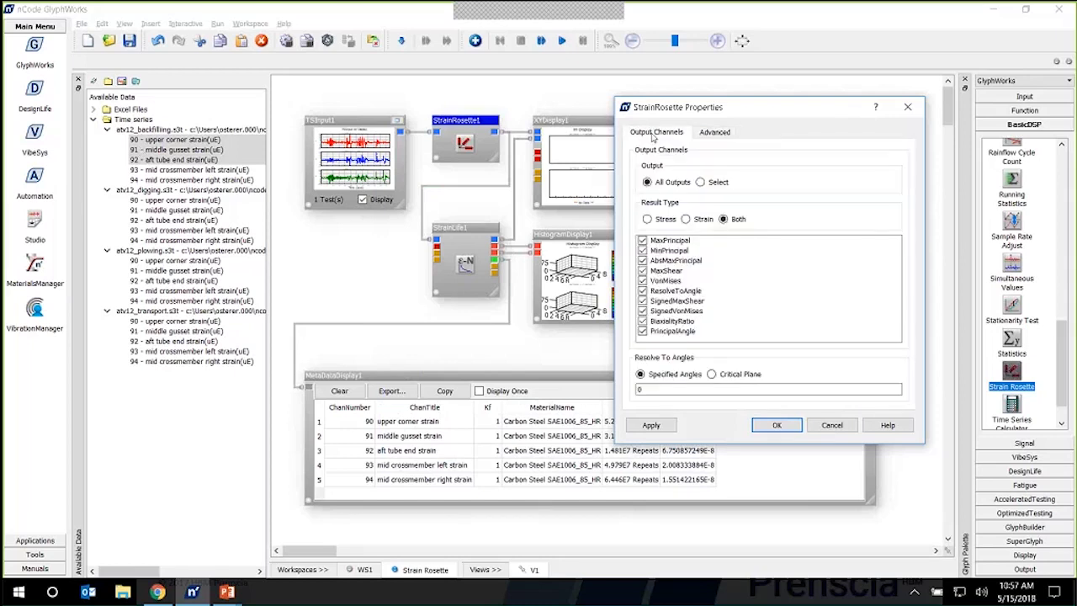
pyautogui.click(686, 218)
pyautogui.click(642, 300)
pyautogui.click(643, 291)
pyautogui.click(711, 374)
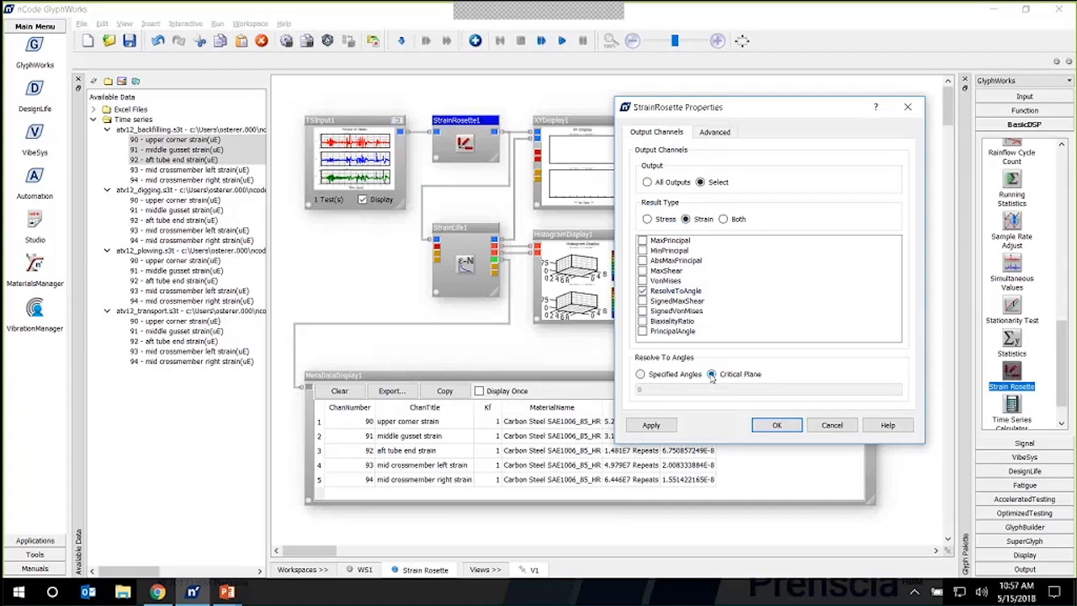
pyautogui.click(774, 425)
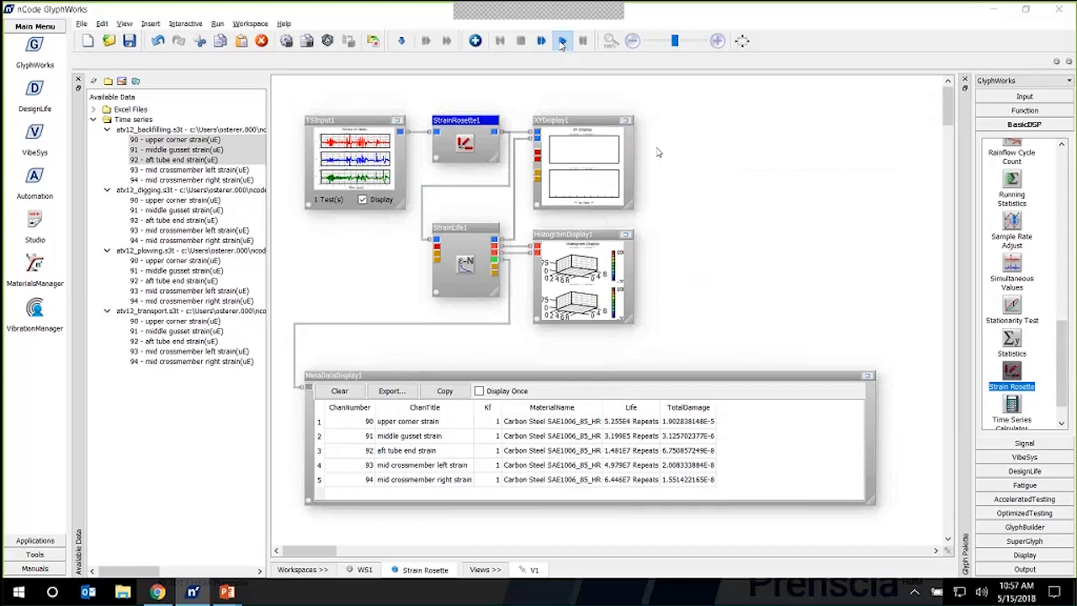
# - Run the rosette analysis and enlarge the metadata display to fit the rows for all angles
pyautogui.click(562, 44)
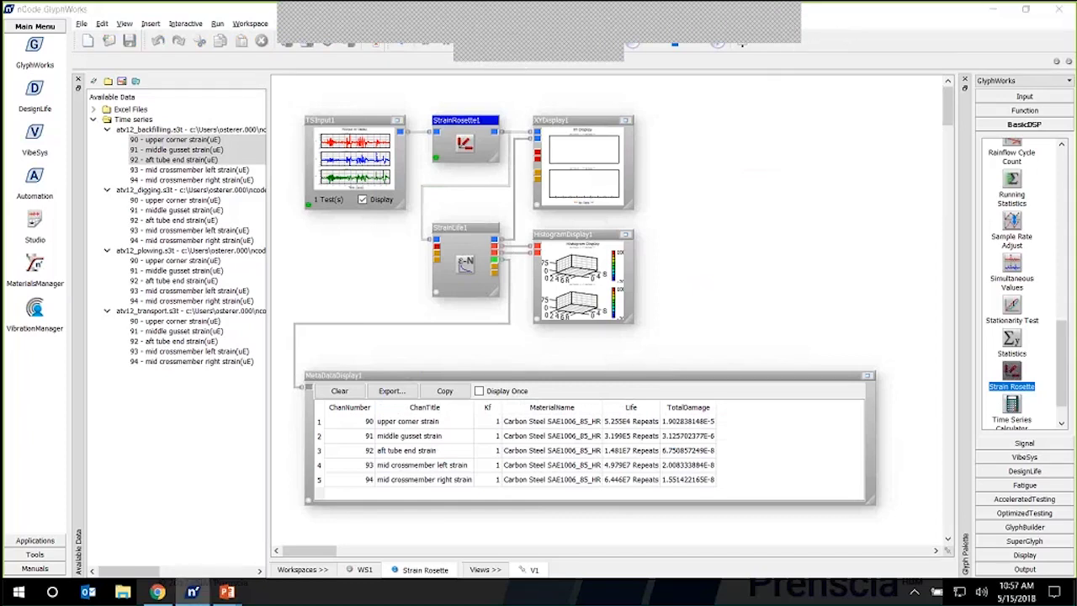
pyautogui.click(719, 247)
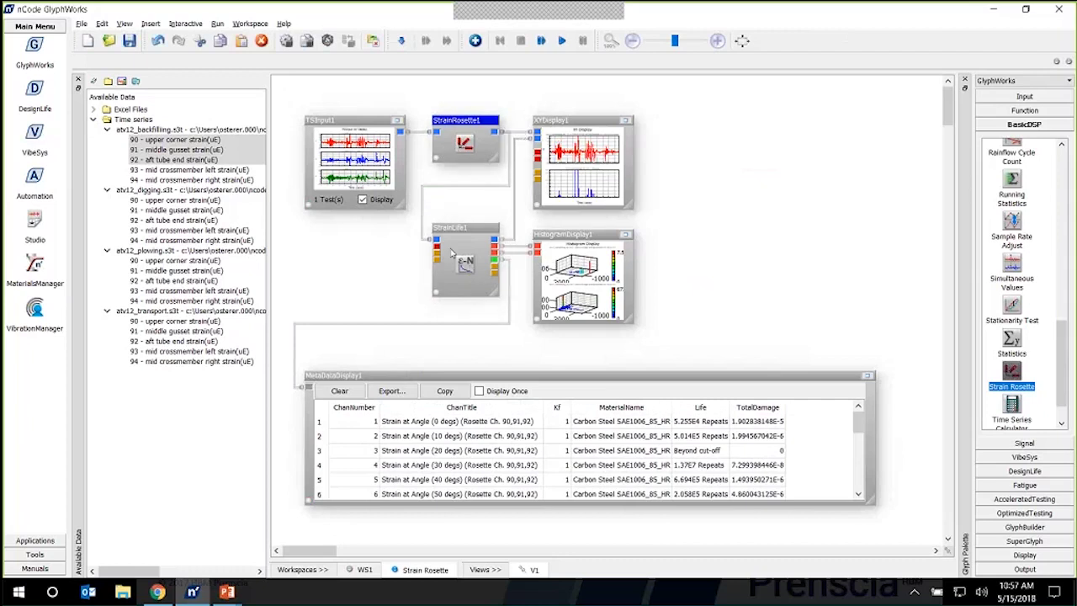
pyautogui.scroll(-3, 791, 295)
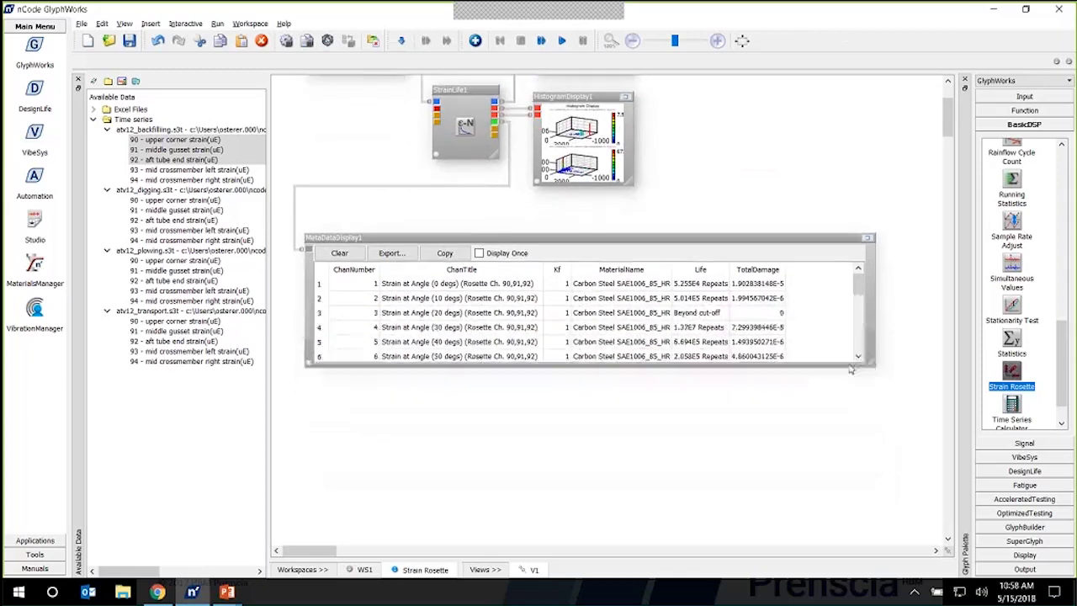
pyautogui.moveTo(869, 366); pyautogui.dragTo(855, 545)
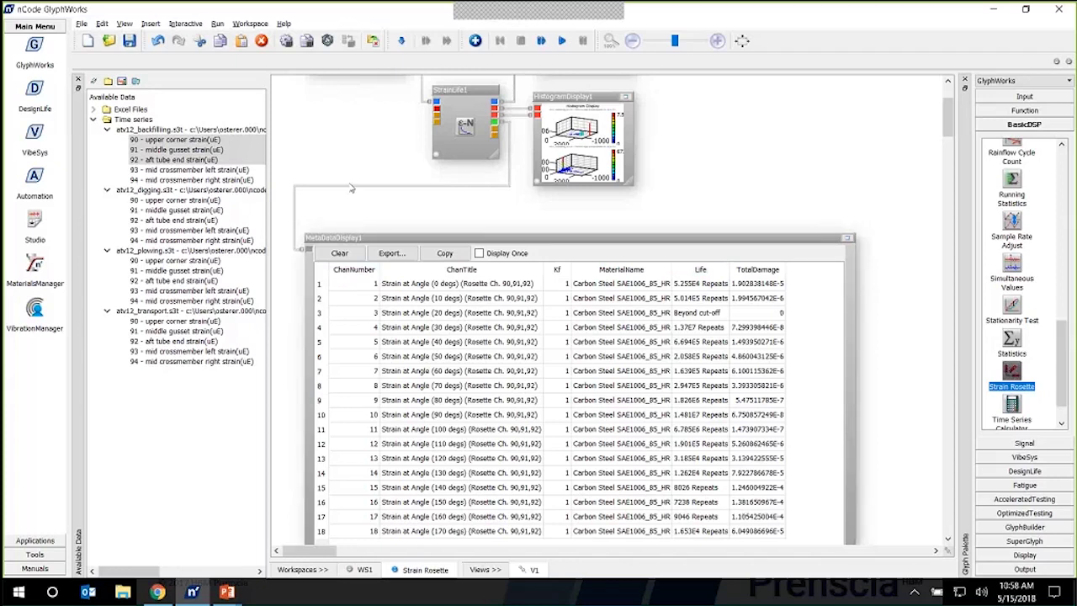
# - Maximize the XY display, step through the strain and damage histories up to the 30-degree angle, and restore the display
pyautogui.scroll(3, 352, 188)
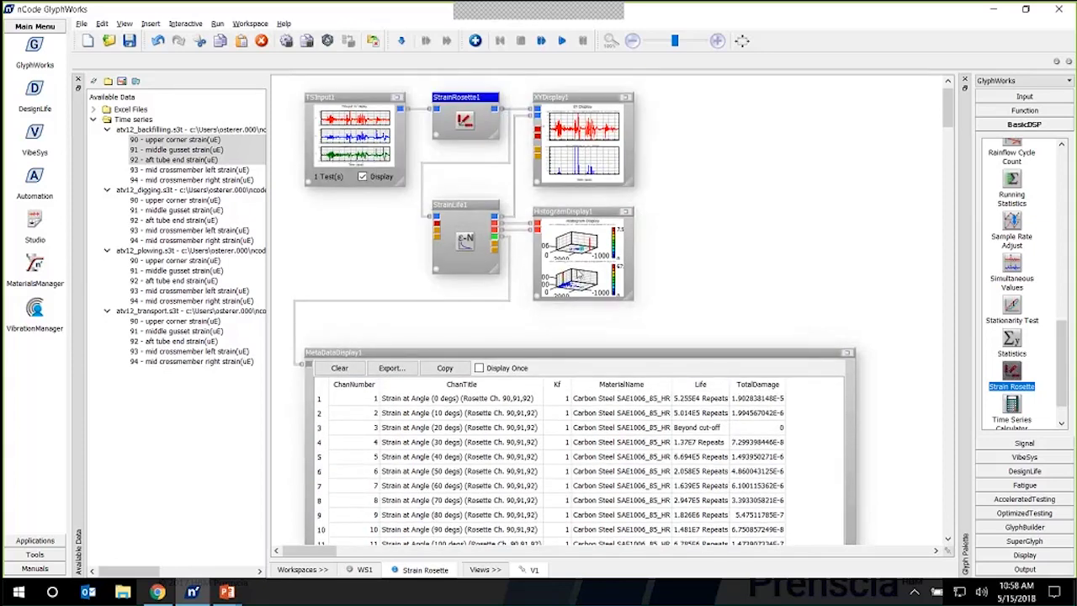
pyautogui.click(624, 98)
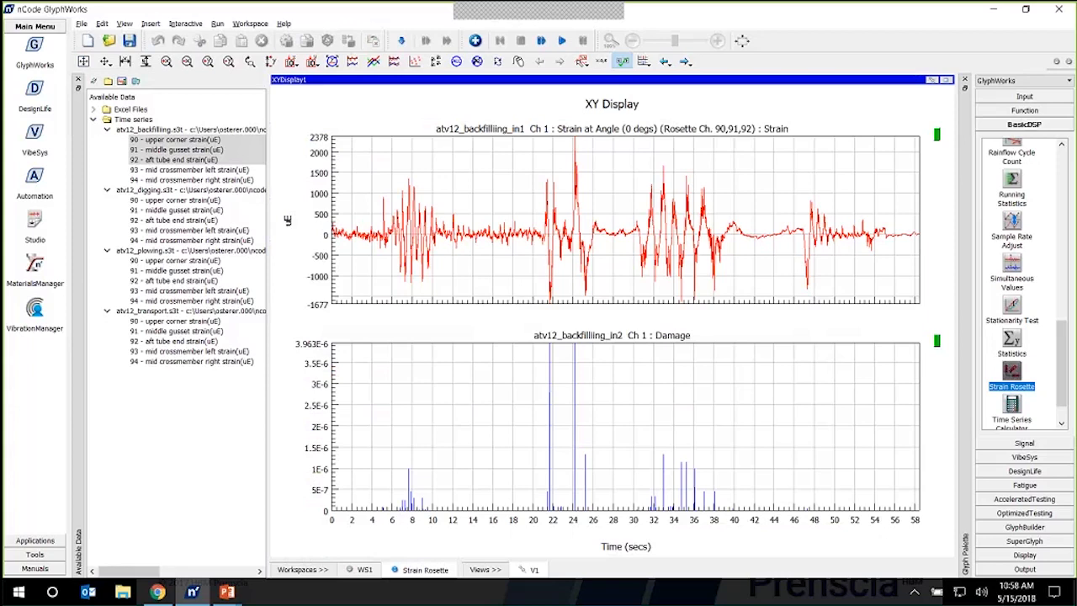
pyautogui.click(686, 62)
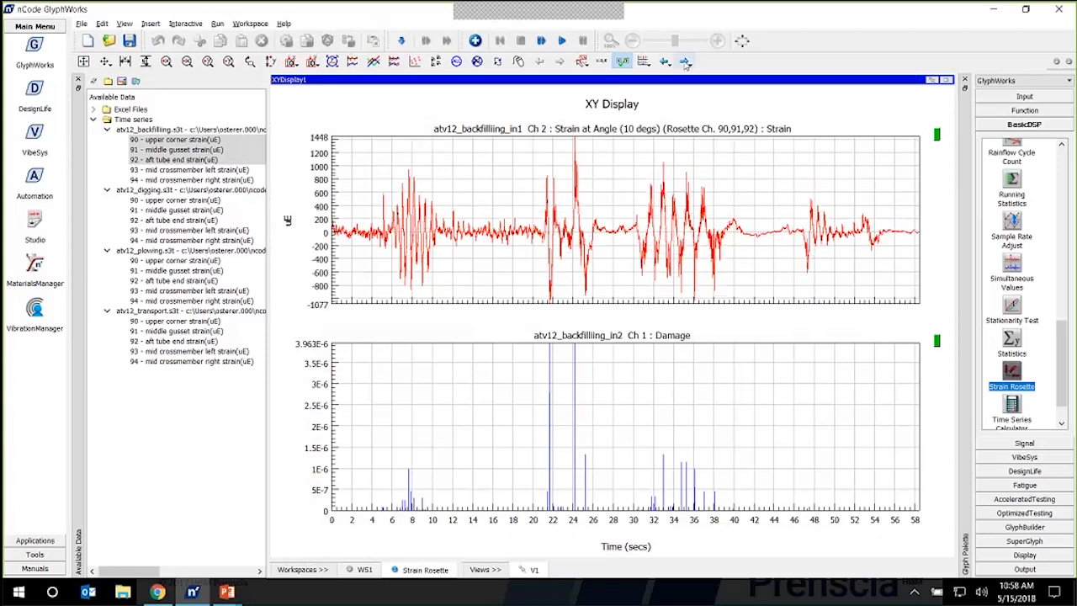
pyautogui.click(685, 62)
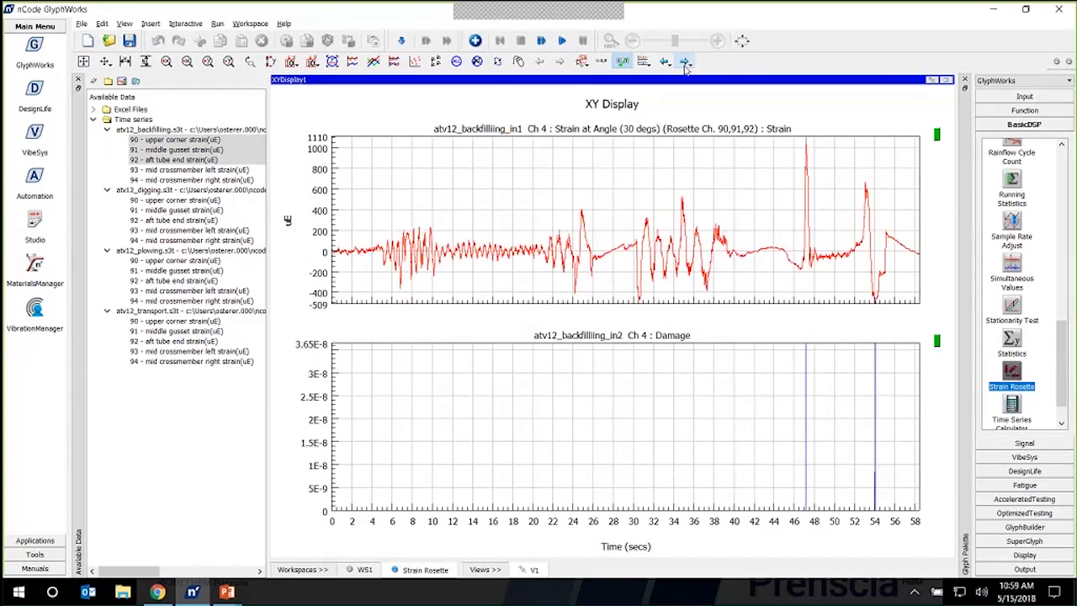
pyautogui.click(945, 79)
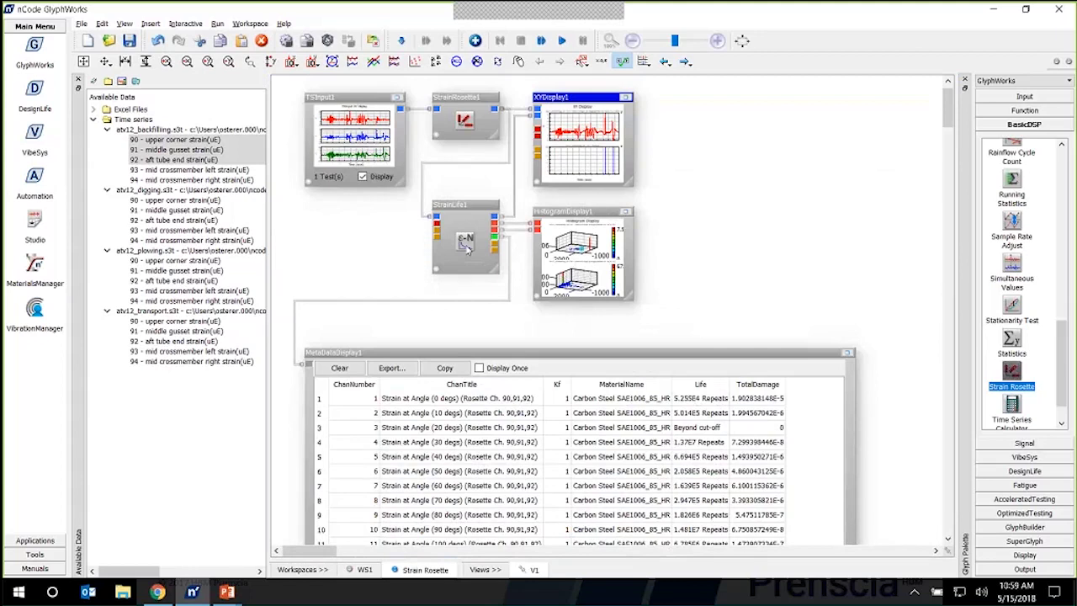
# - Resolve StrainRosette1's strain output to a specified angle of 150 degrees and rerun the analysis
pyautogui.doubleClick(465, 101)
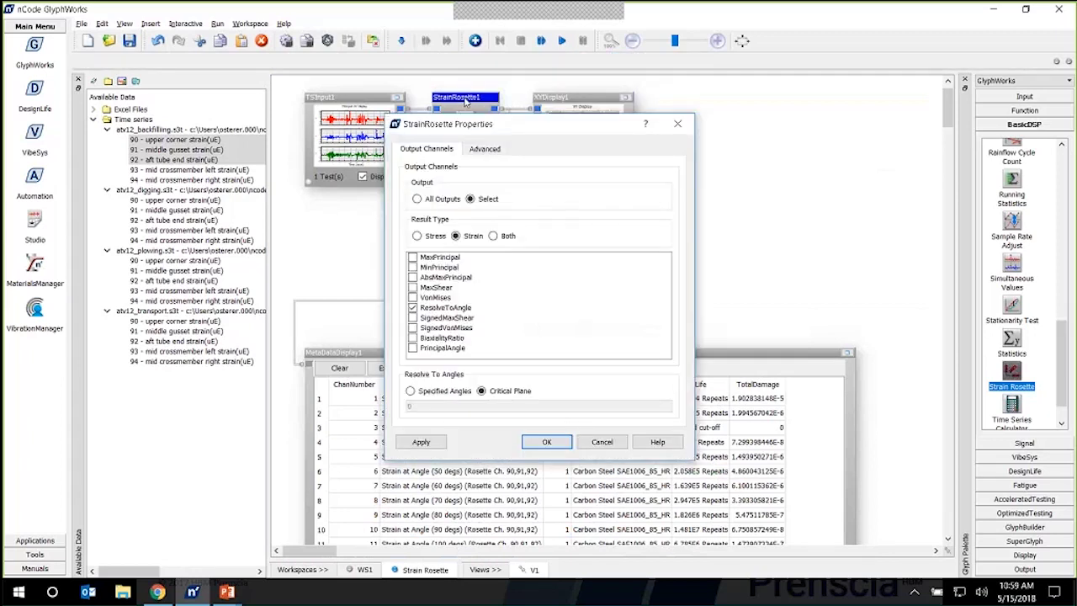
pyautogui.click(429, 393)
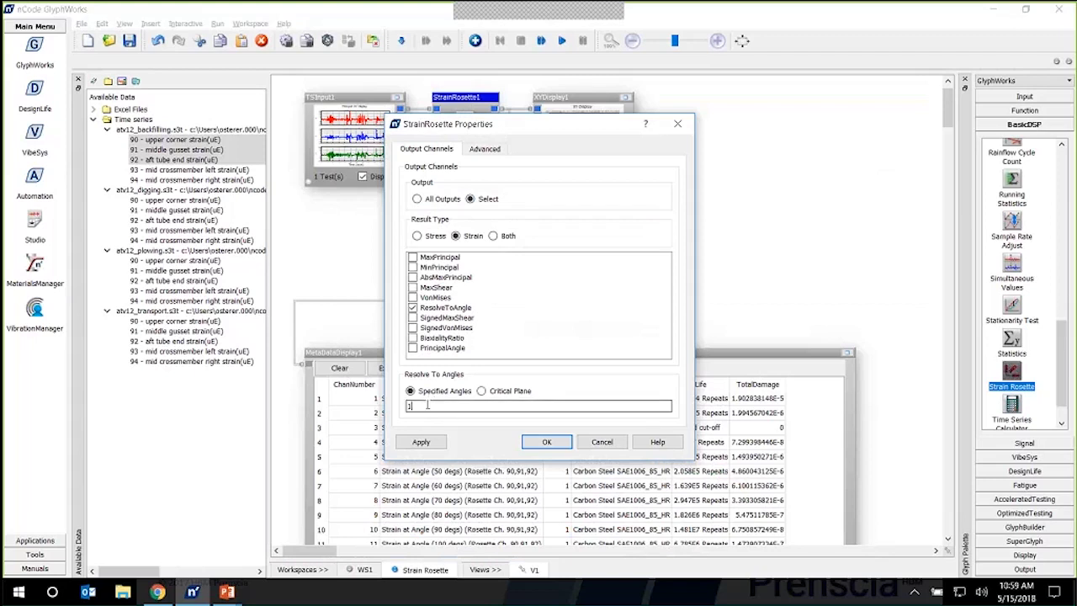
pyautogui.click(428, 404)
pyautogui.write('150')
pyautogui.click(546, 442)
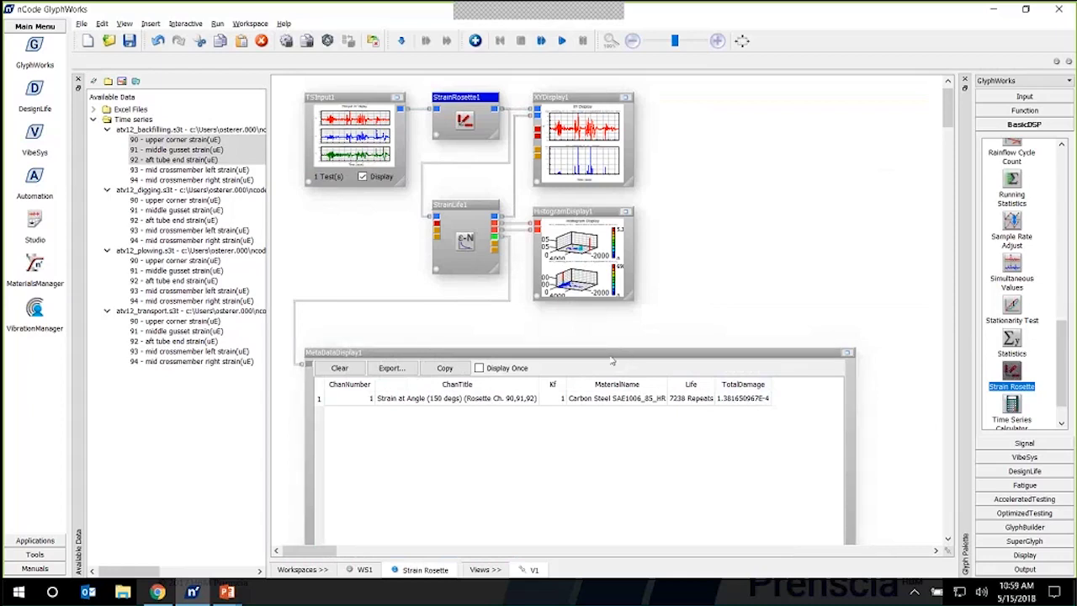
pyautogui.click(230, 597)
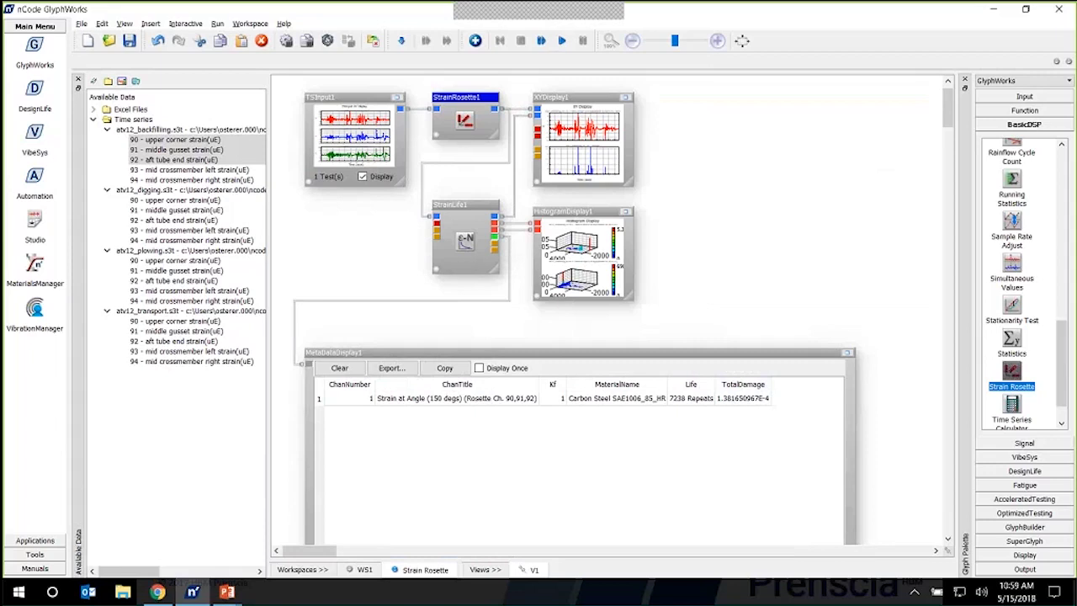
# - Change StrainRosette1's output from ResolveToAngle to AbsMaxPrincipal only, switch the angle option to Critical Plane, and rerun the analysis
pyautogui.doubleClick(459, 99)
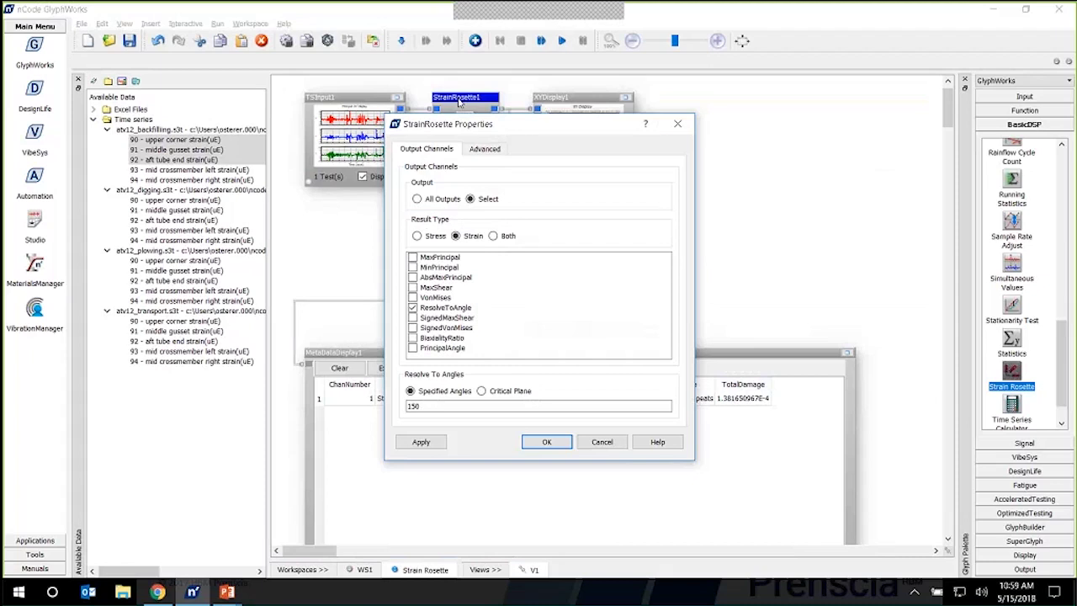
pyautogui.click(412, 277)
pyautogui.click(412, 307)
pyautogui.click(481, 390)
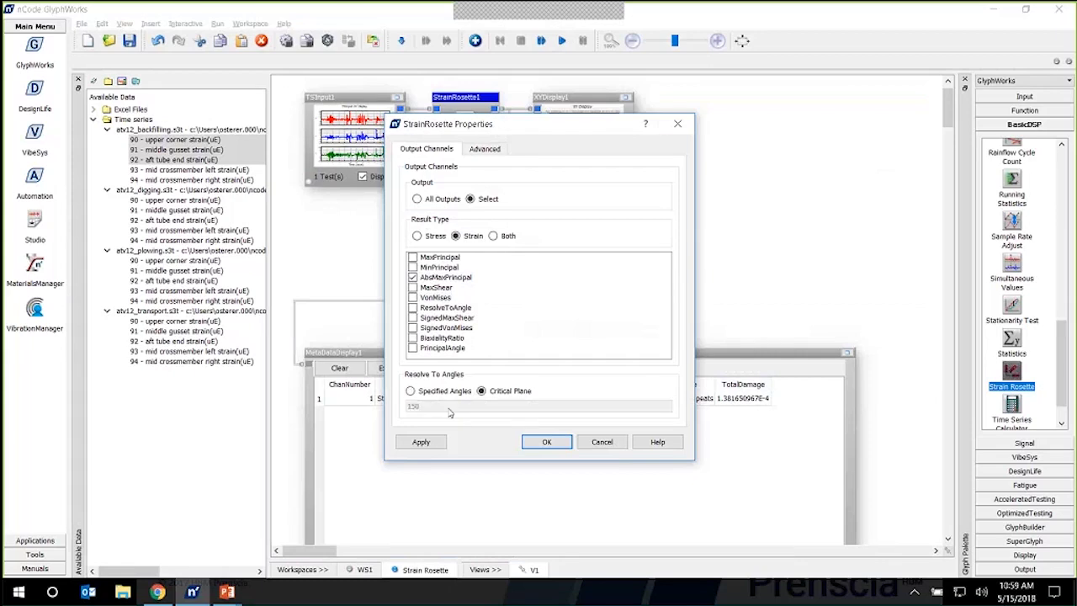
pyautogui.click(550, 442)
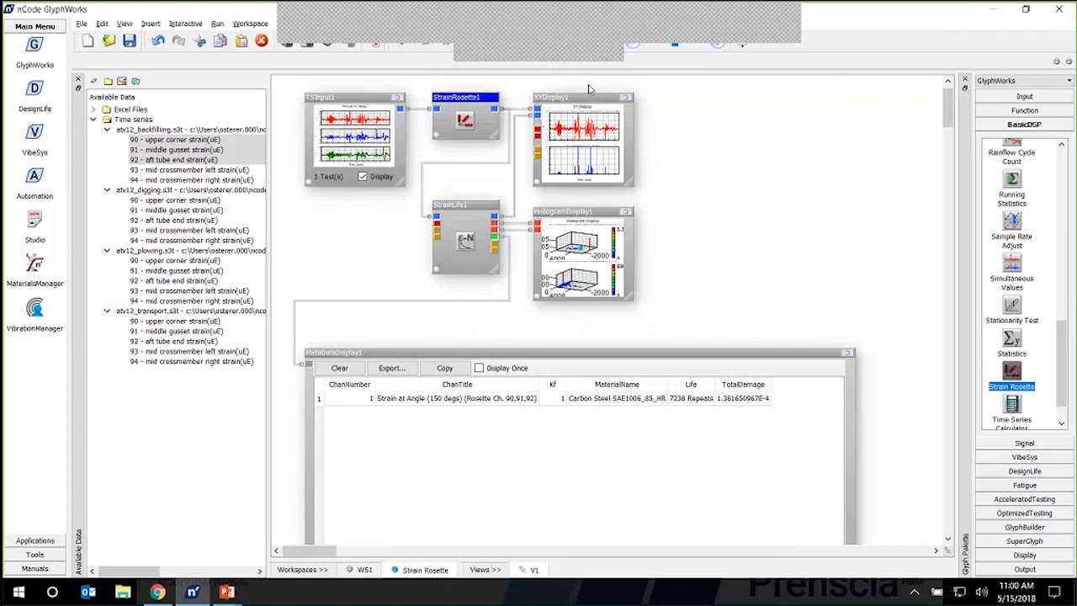
pyautogui.click(562, 42)
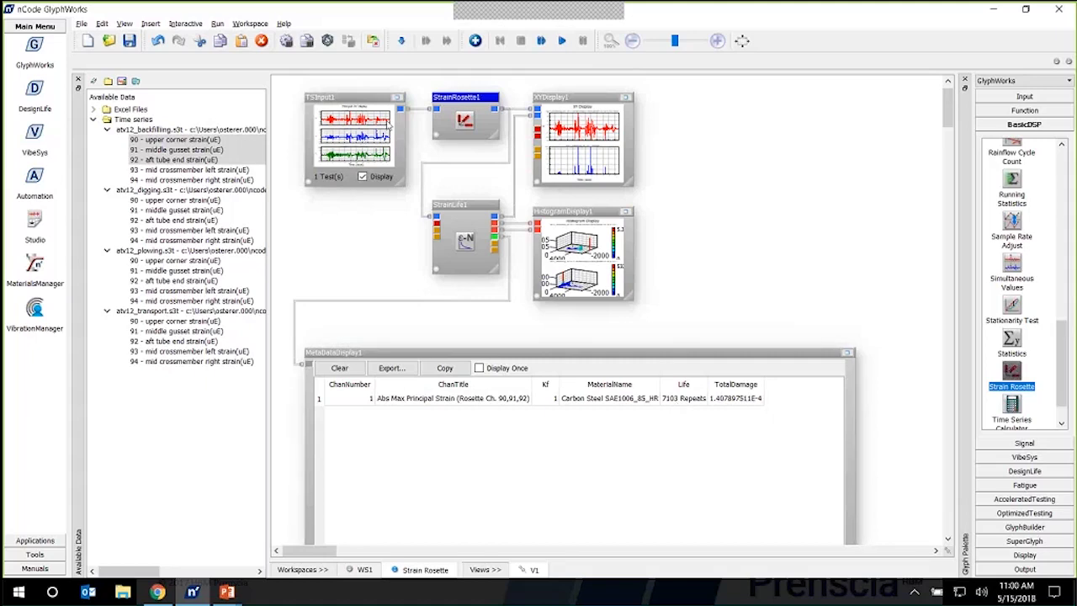
pyautogui.moveTo(229, 596)
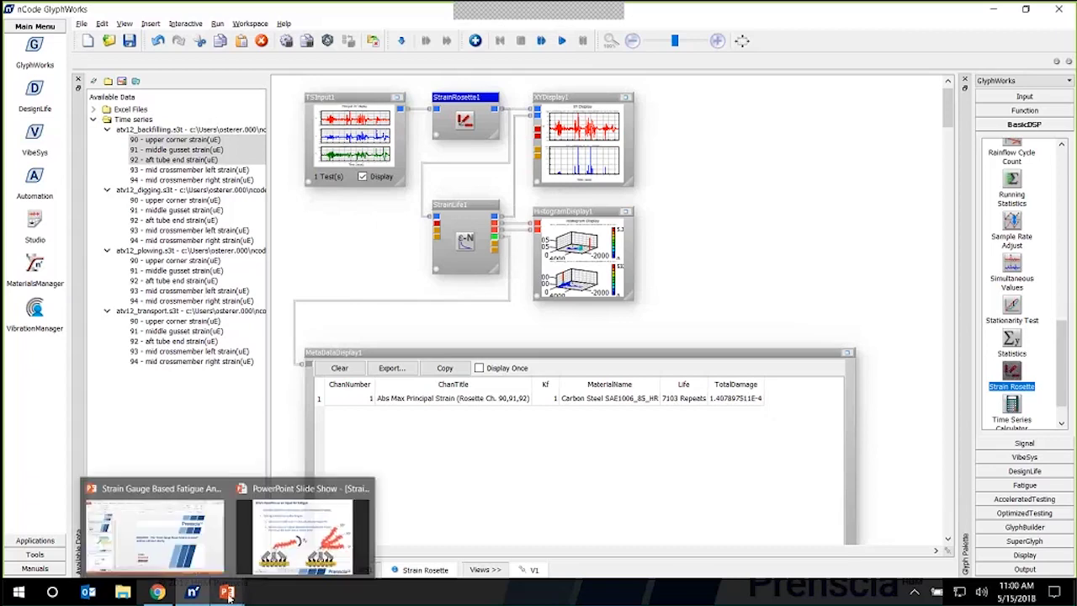
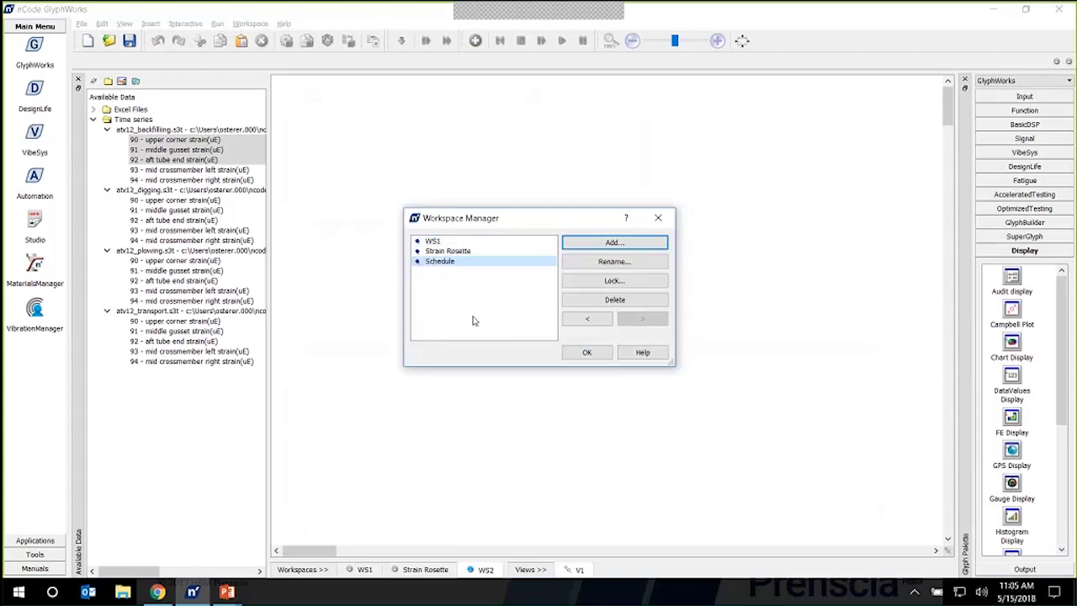
# - In the Schedule workspace, replace TSInput1's test with the atv12 backfilling, digging, plowing and transport time series files
pyautogui.click(580, 352)
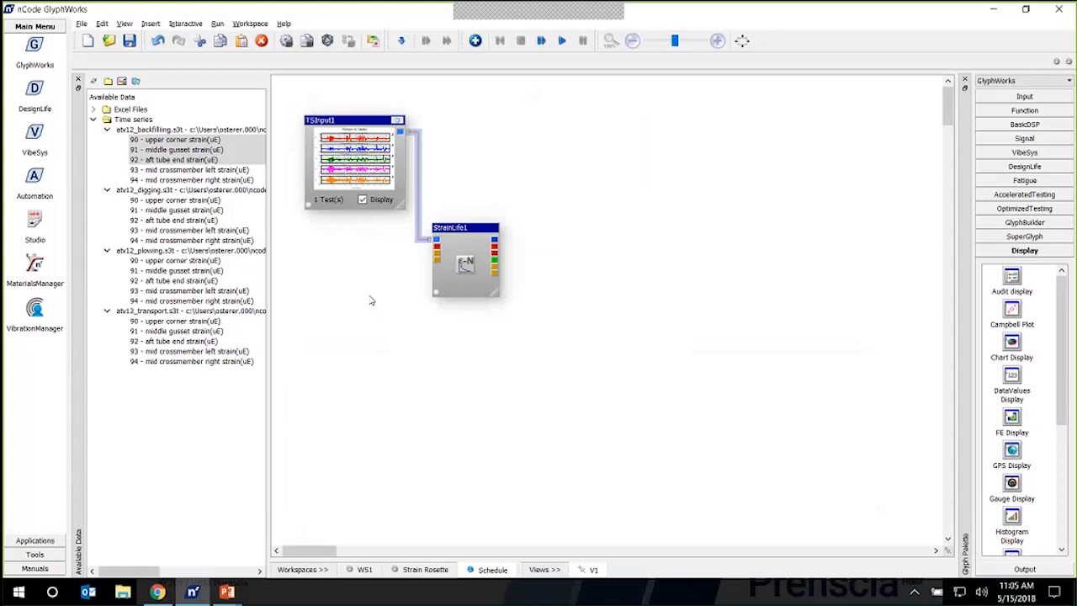
pyautogui.rightClick(344, 153)
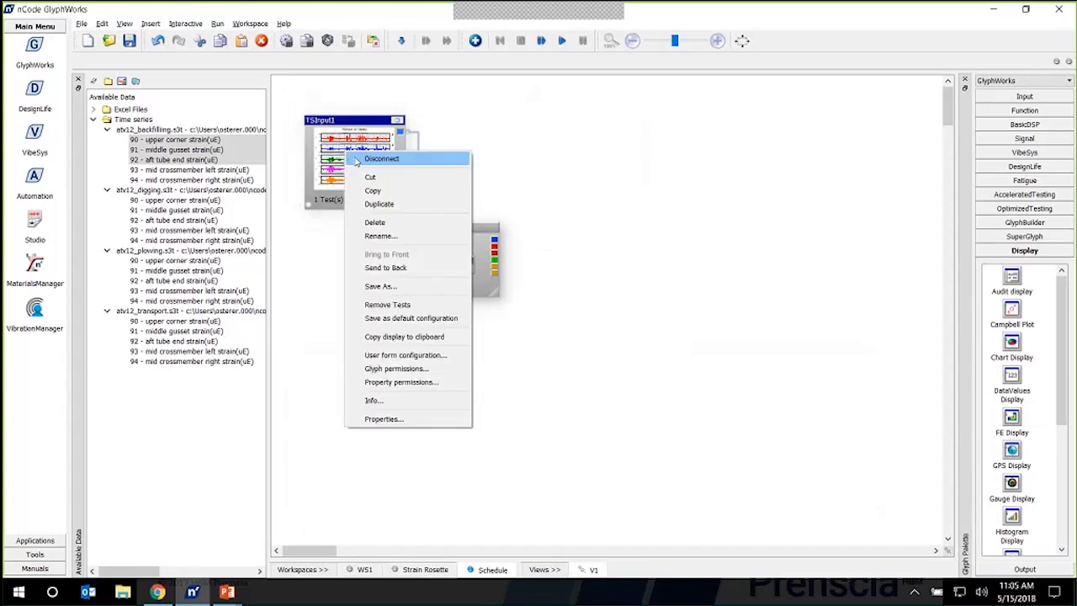
pyautogui.click(390, 307)
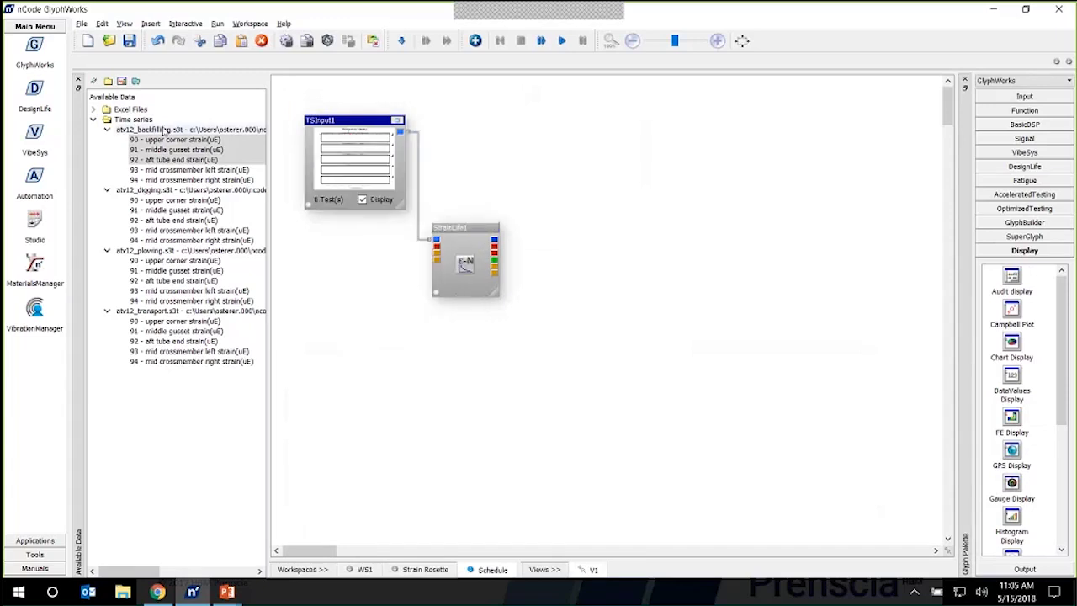
pyautogui.click(164, 128)
pyautogui.keyDown('ctrl'); pyautogui.click(147, 251); pyautogui.keyUp('ctrl')
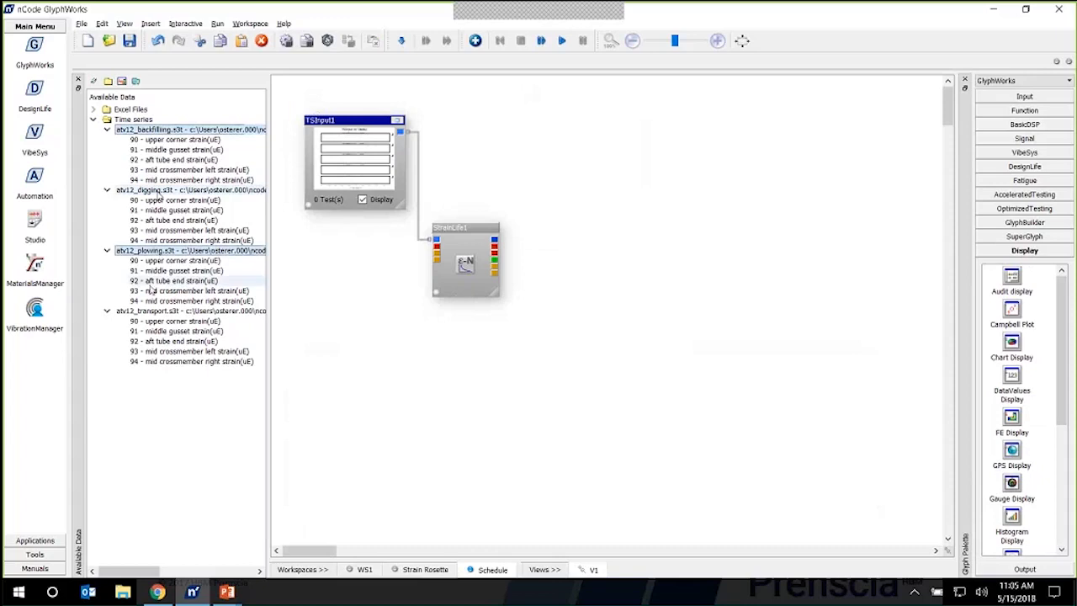
pyautogui.keyDown('ctrl'); pyautogui.click(152, 311); pyautogui.keyUp('ctrl')
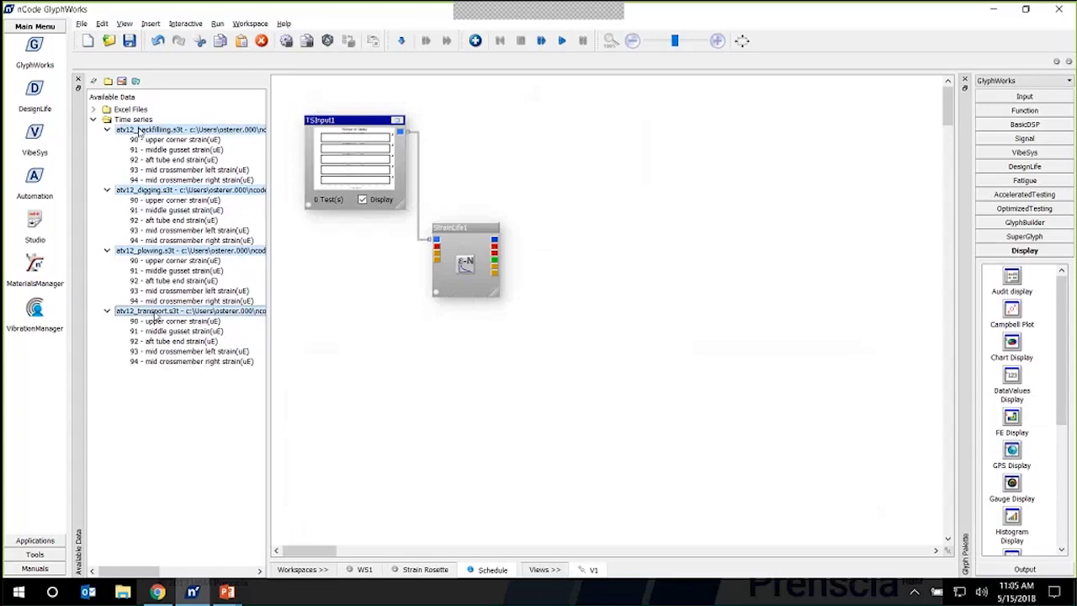
pyautogui.moveTo(197, 152); pyautogui.dragTo(345, 160)
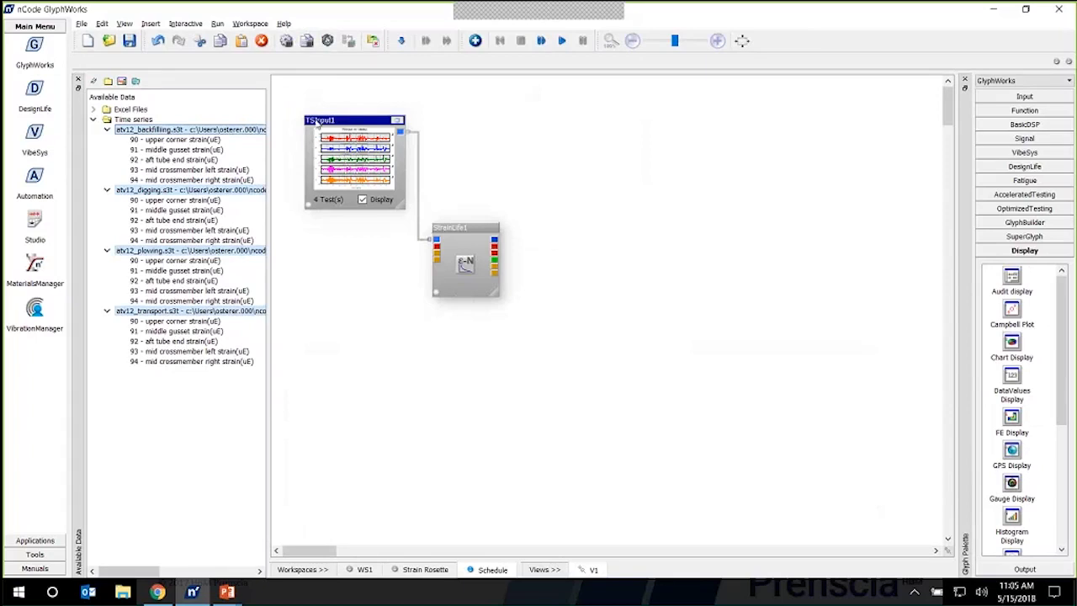
# - In TSInput1's advanced properties, set CombineAllTests to True
pyautogui.doubleClick(317, 123)
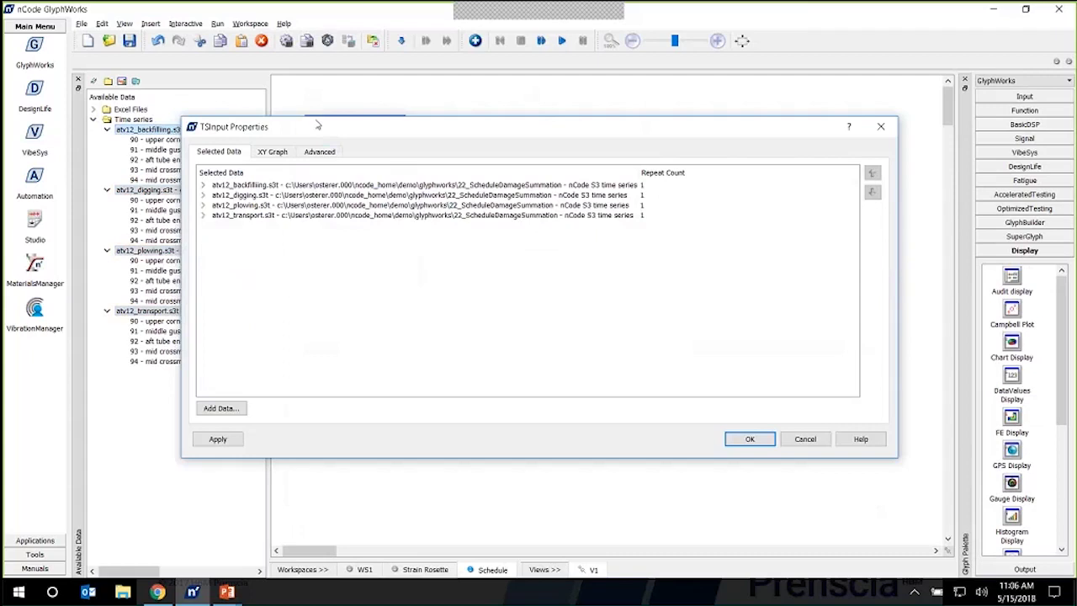
pyautogui.click(320, 153)
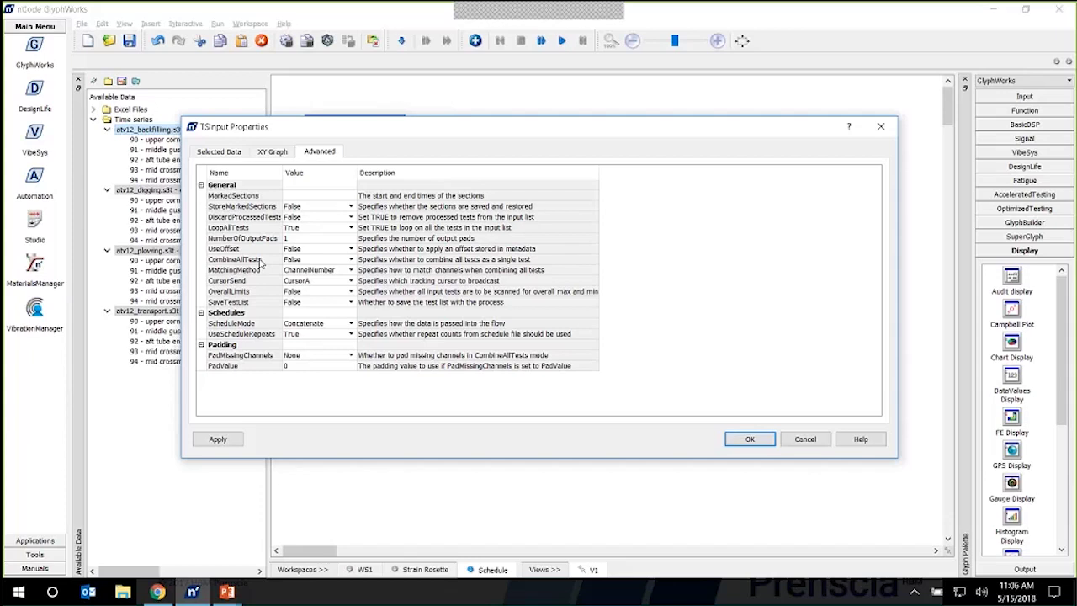
pyautogui.click(351, 260)
pyautogui.click(350, 266)
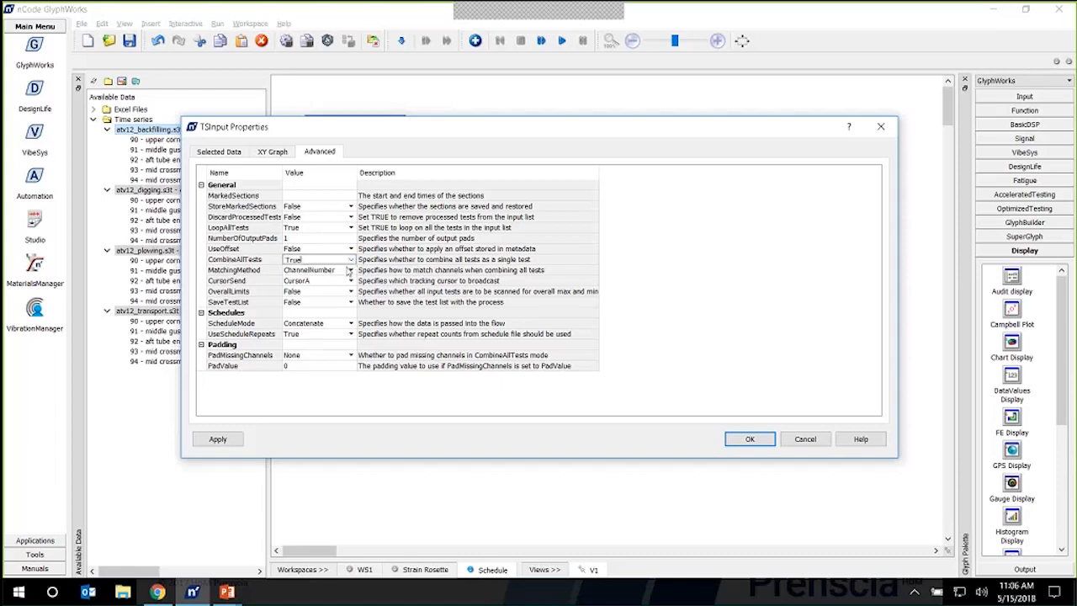
# - Set the repeat counts to 10 for backfilling, 20 for digging, 10 for plowing and 10 for transport, and review the combined time histories
pyautogui.click(220, 152)
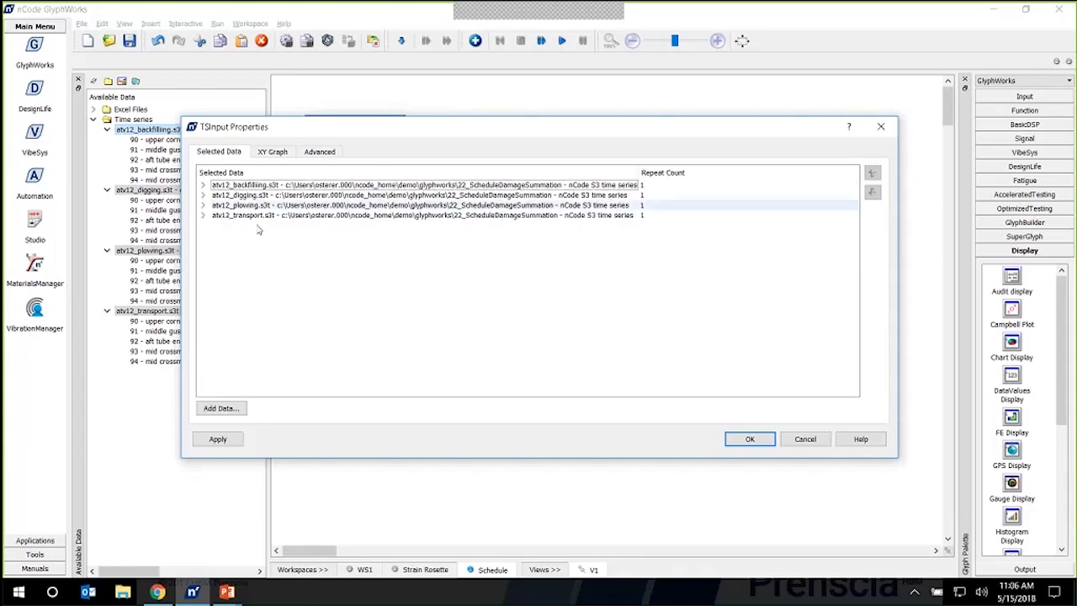
pyautogui.doubleClick(647, 185)
pyautogui.write('10')
pyautogui.doubleClick(649, 194)
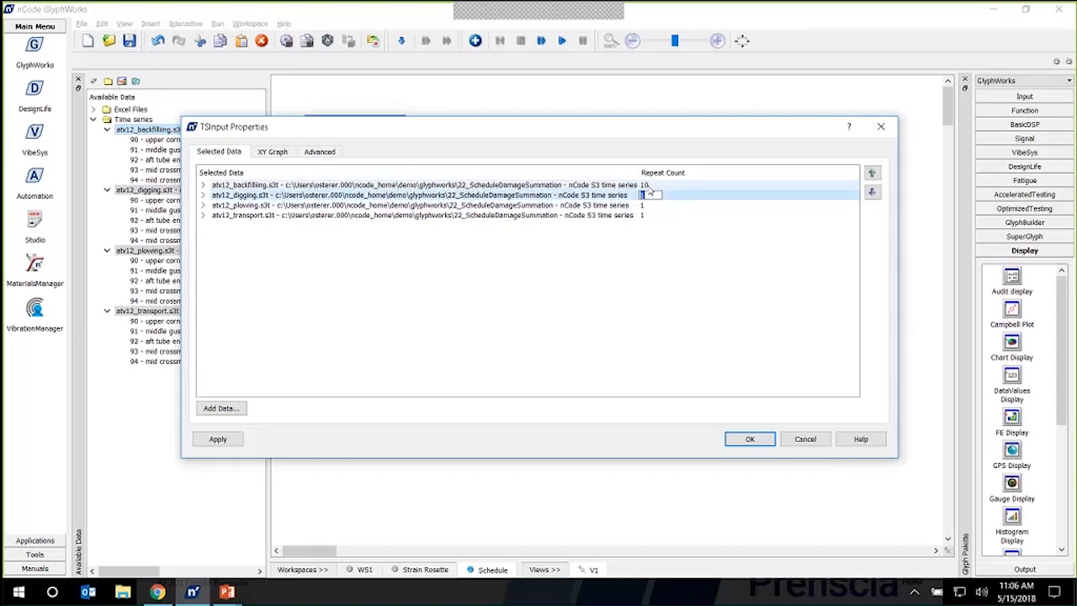
pyautogui.write('20')
pyautogui.press('Tab')
pyautogui.write('10')
pyautogui.press('Tab')
pyautogui.write('10')
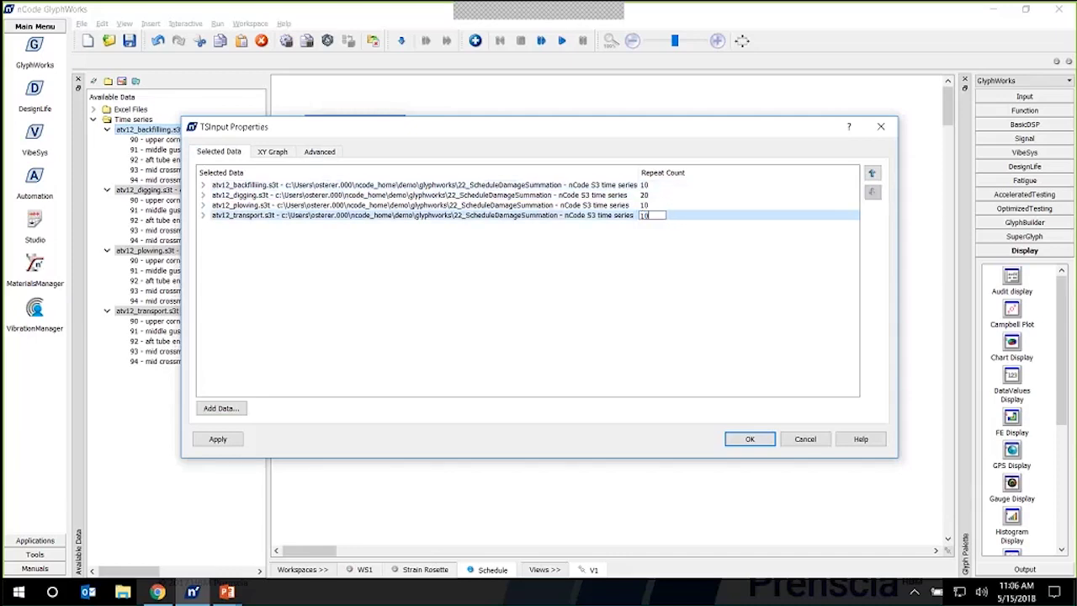
pyautogui.click(749, 439)
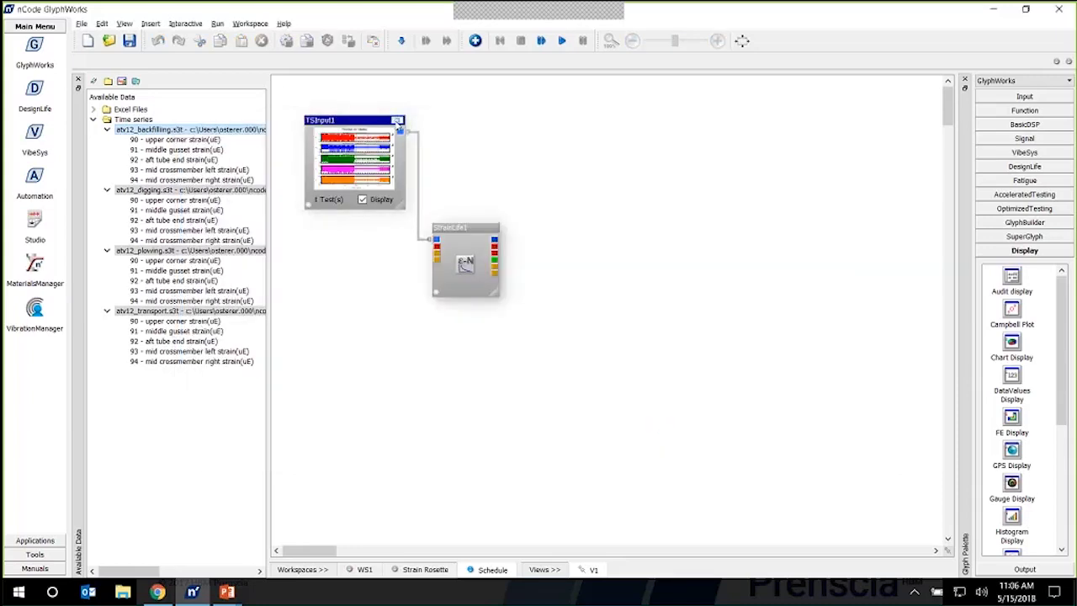
pyautogui.doubleClick(401, 153)
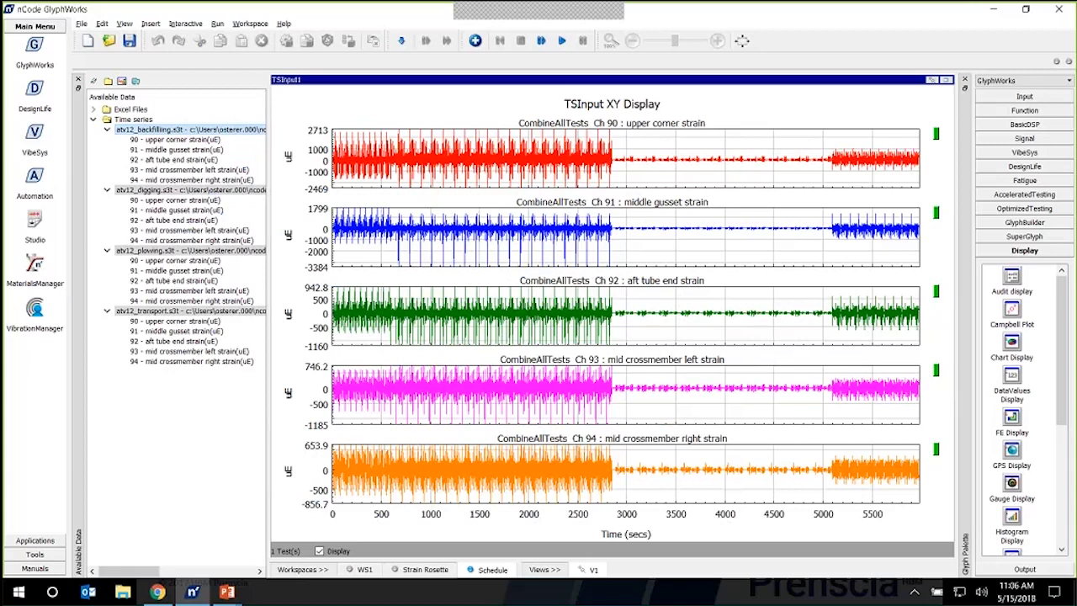
pyautogui.click(946, 79)
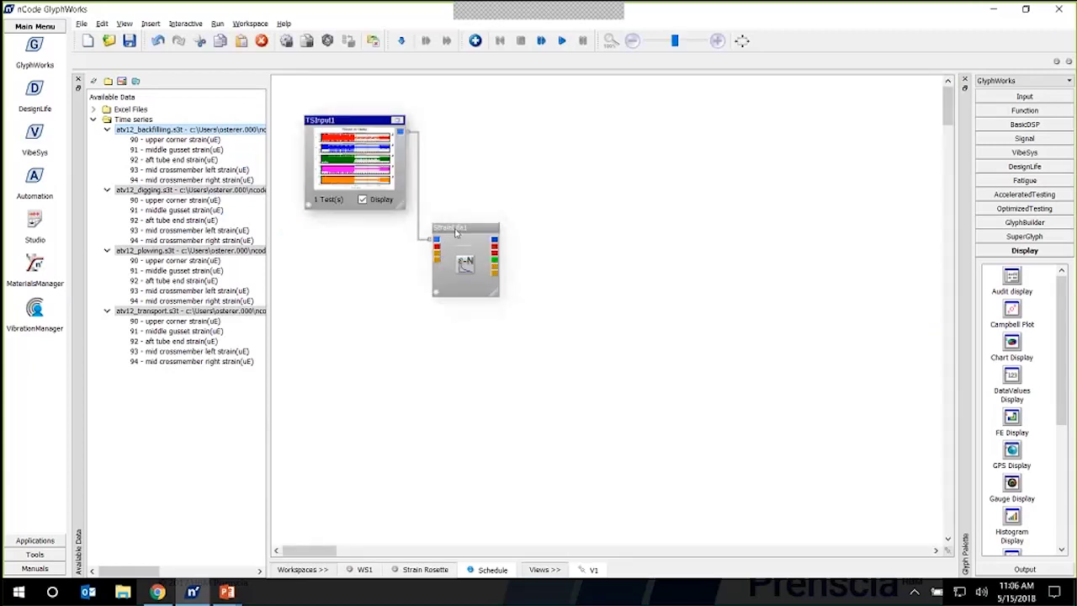
# - In StrainLife1's advanced properties, set UseMetadataSchedule to True
pyautogui.click(456, 233)
pyautogui.doubleClick(456, 233)
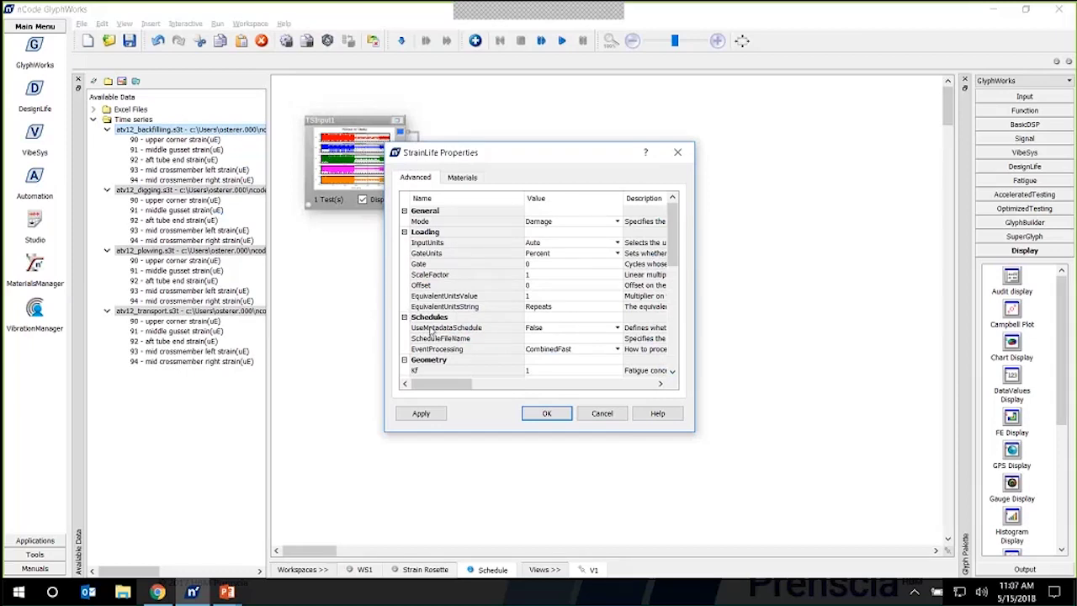
pyautogui.click(618, 329)
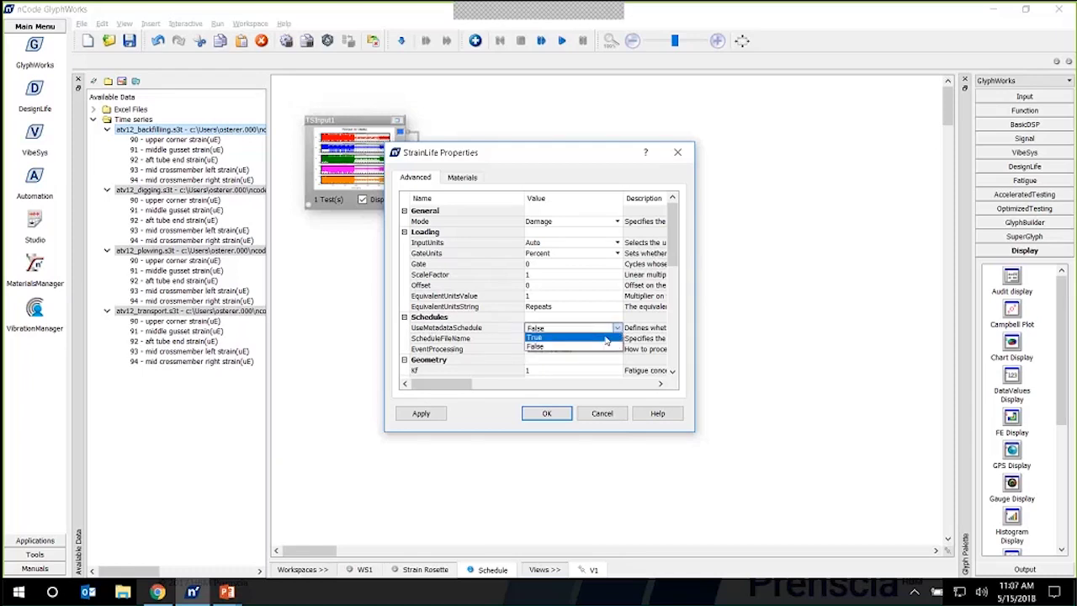
pyautogui.click(602, 339)
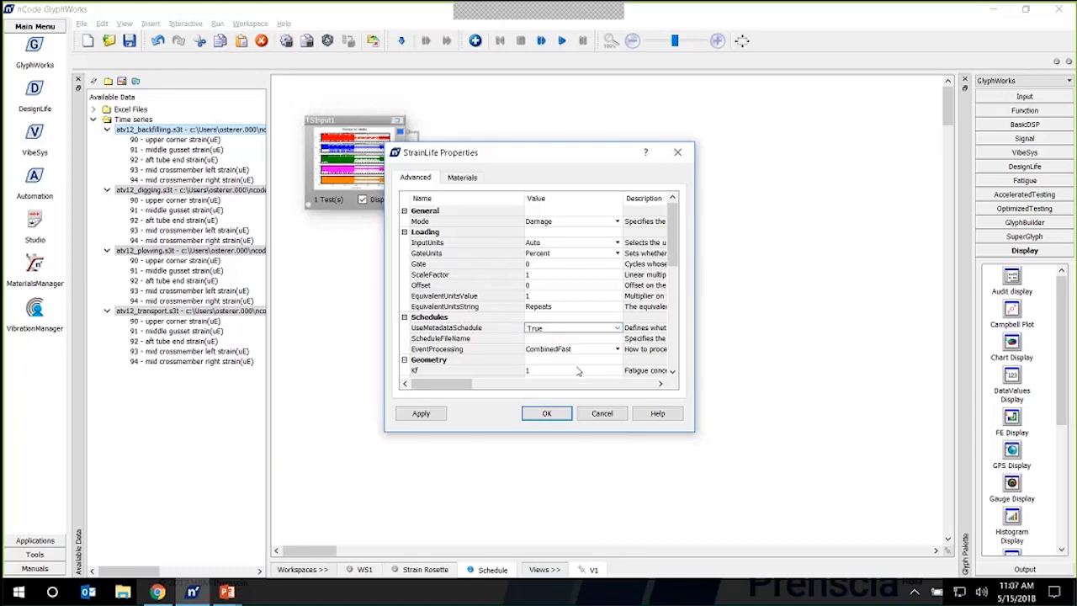
pyautogui.click(547, 413)
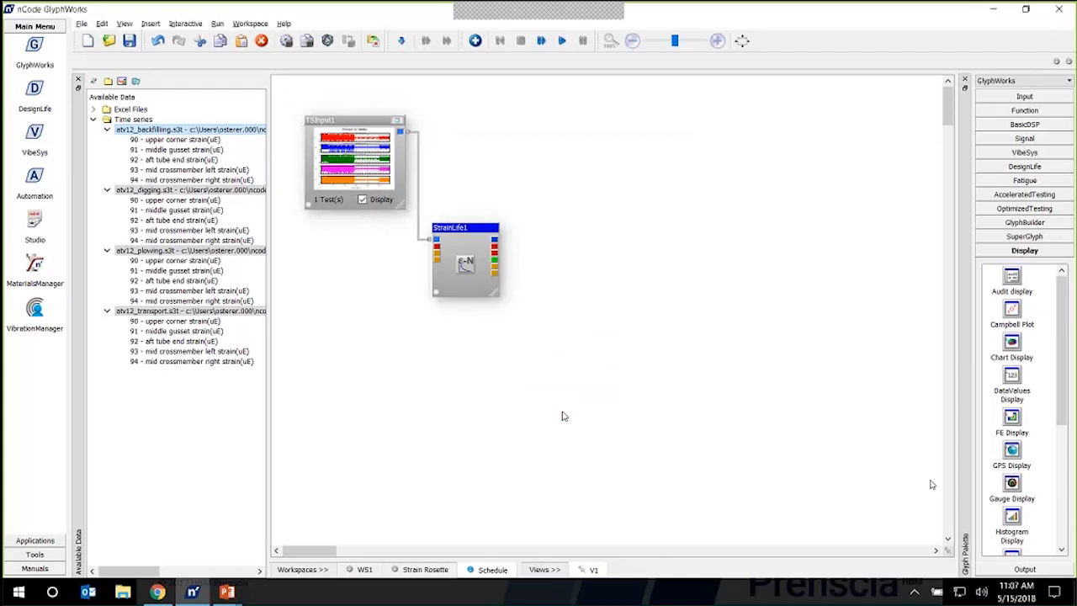
# - Connect a new DataValues Display to StrainLife1's last output and run the analysis, maximizing the display for the schedule results table
pyautogui.click(1011, 380)
pyautogui.moveTo(931, 485); pyautogui.dragTo(496, 278)
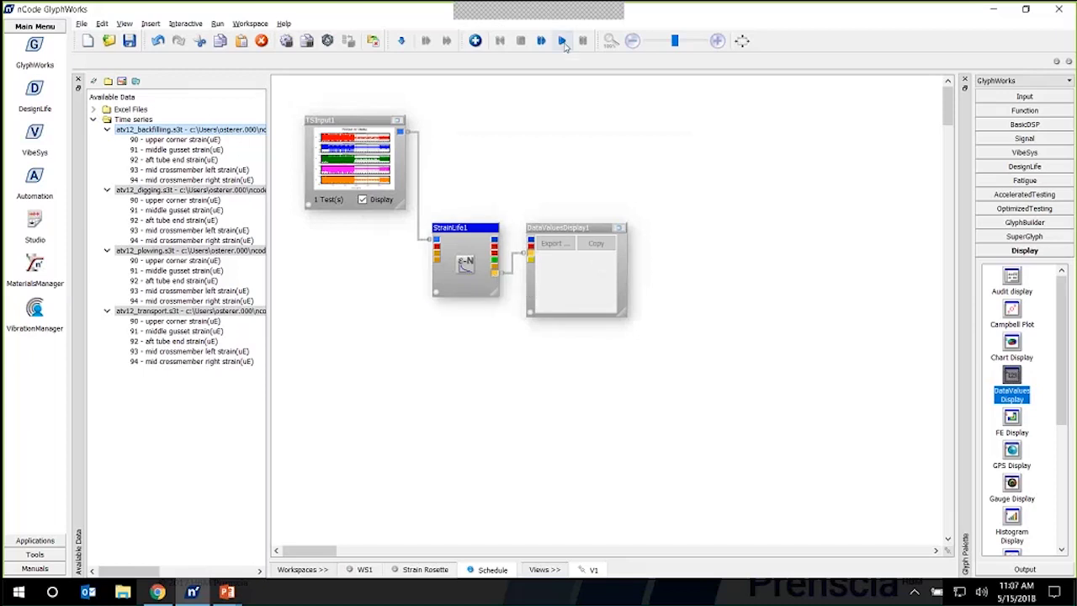
pyautogui.click(563, 42)
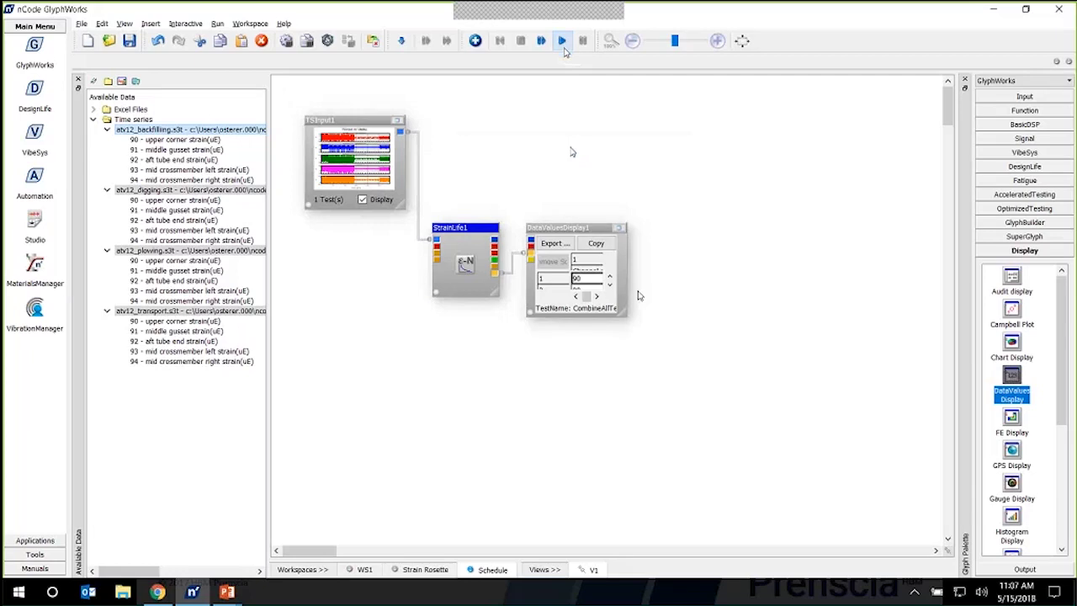
pyautogui.moveTo(625, 313); pyautogui.dragTo(868, 469)
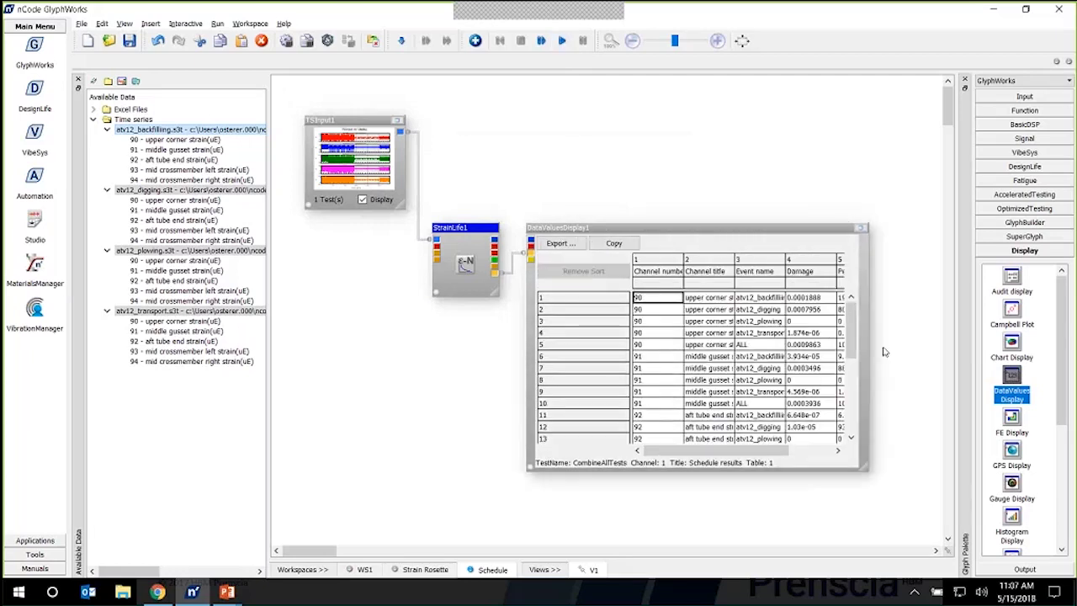
pyautogui.doubleClick(724, 227)
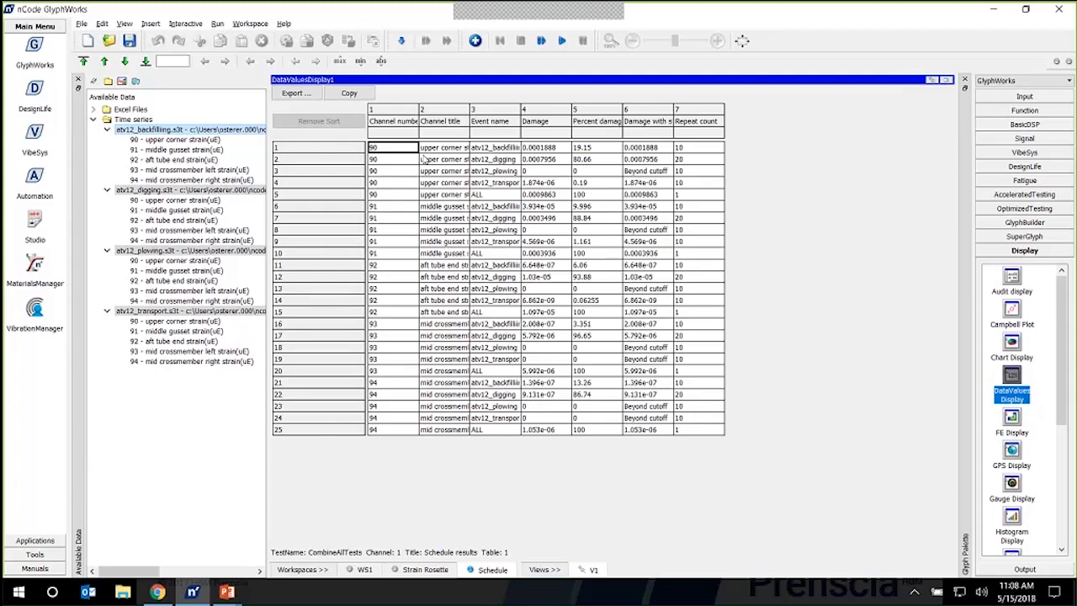
# - Switch to the running PowerPoint slide show and advance to the slide on Excel input for channel metadata
pyautogui.click(227, 592)
pyautogui.click(274, 554)
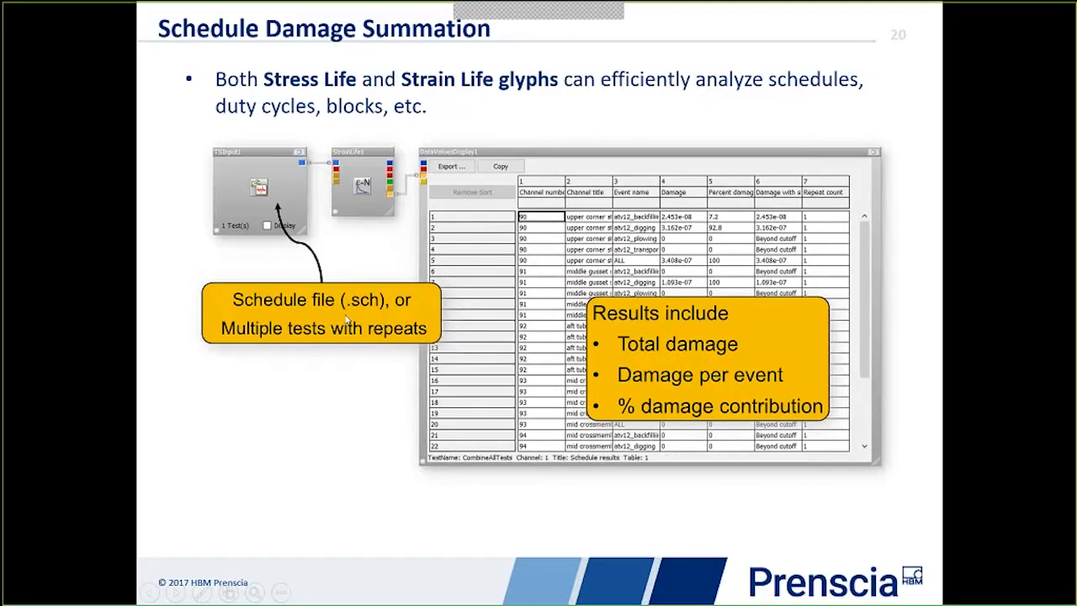
pyautogui.click(344, 318)
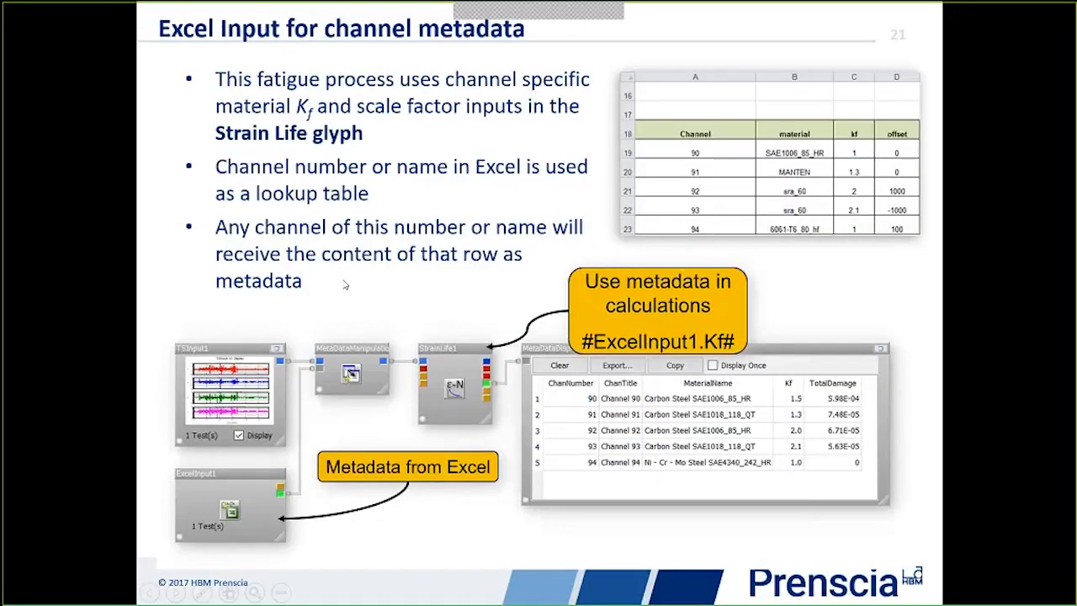